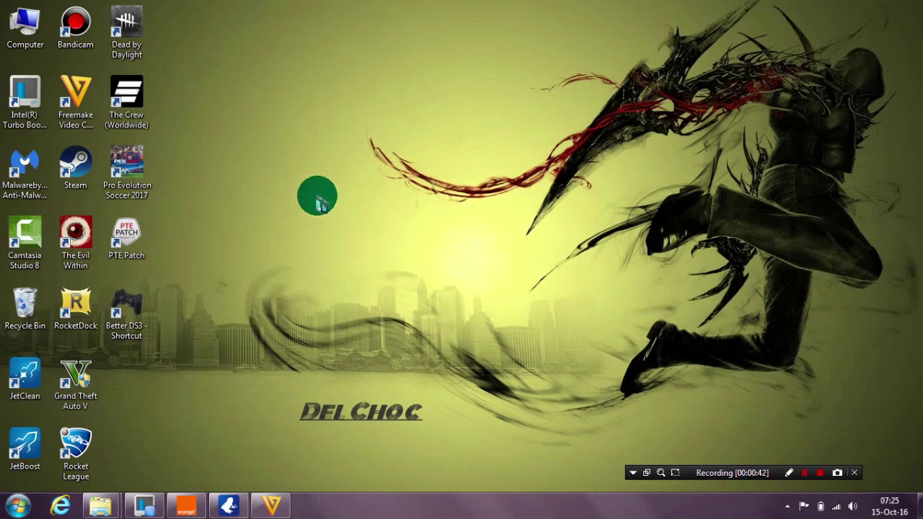
{"action": "left_click", "coordinate": [63, 104]}
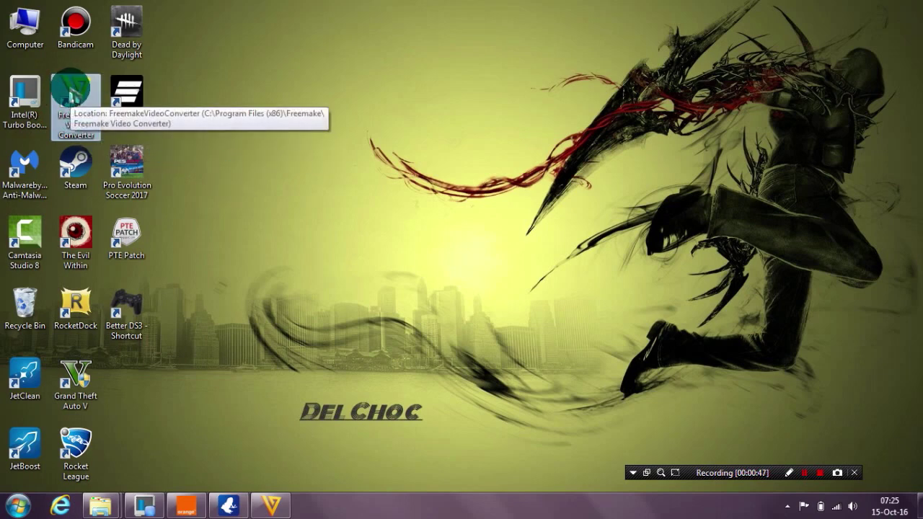
{"action": "left_click", "coordinate": [278, 145]}
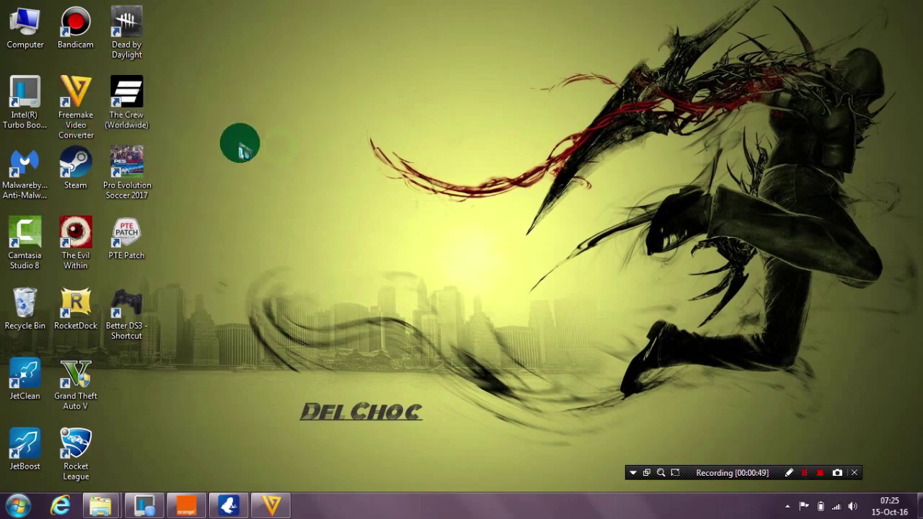
{"action": "left_click", "coordinate": [85, 116]}
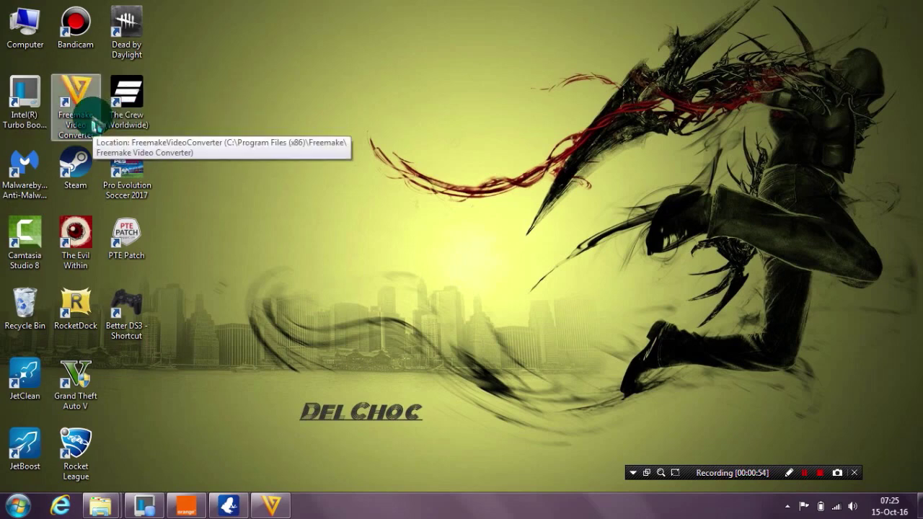
{"action": "left_click", "coordinate": [526, 188]}
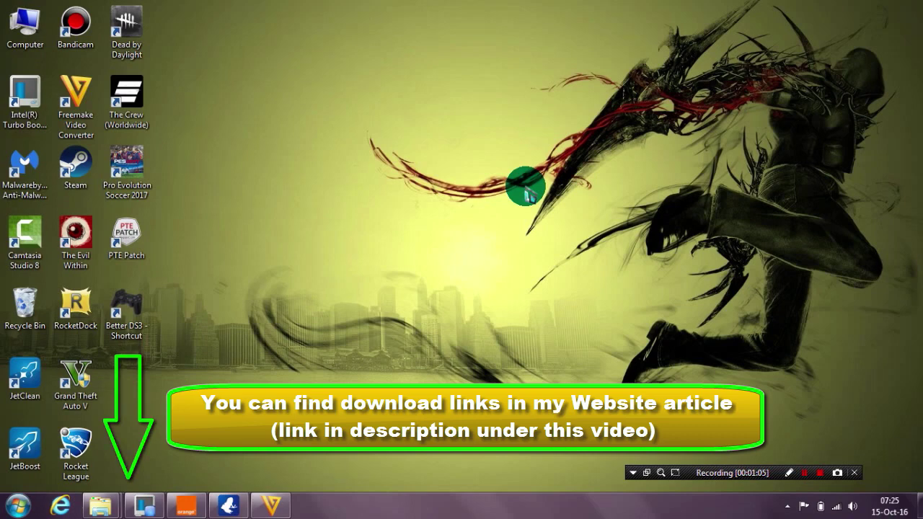
Step: Switch to the Freemake Video Converter window
{"action": "left_click", "coordinate": [280, 508]}
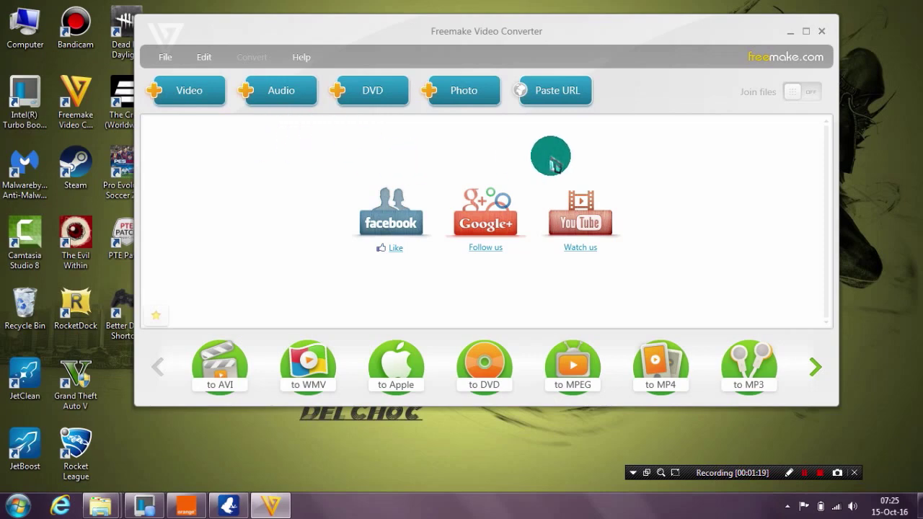
{"action": "left_click", "coordinate": [181, 94]}
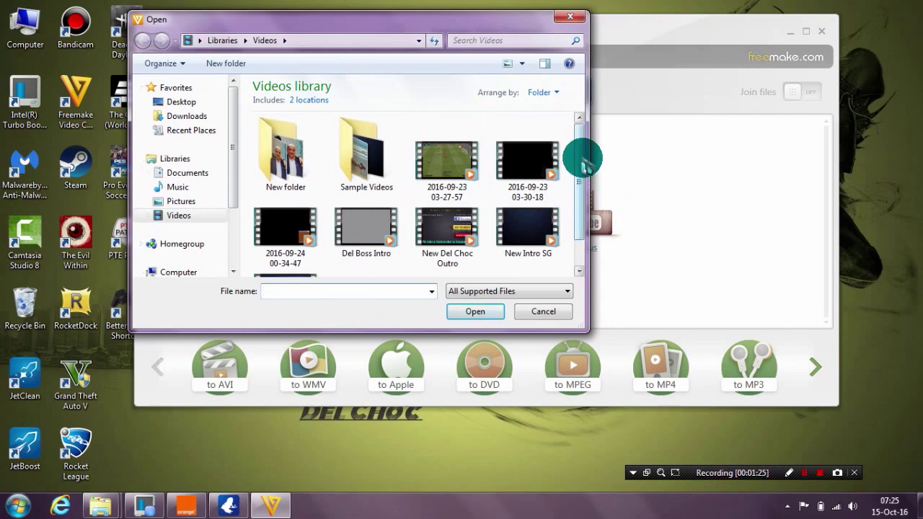
{"action": "mouse_move", "coordinate": [582, 160]}
{"action": "left_mouse_down"}
{"action": "mouse_move", "coordinate": [583, 178]}
{"action": "mouse_move", "coordinate": [583, 154]}
{"action": "left_mouse_up"}
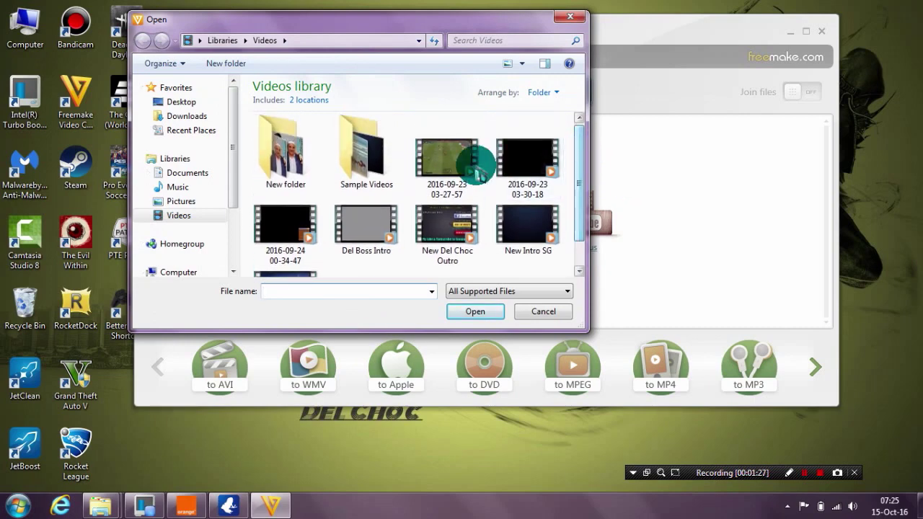
{"action": "left_click", "coordinate": [465, 162]}
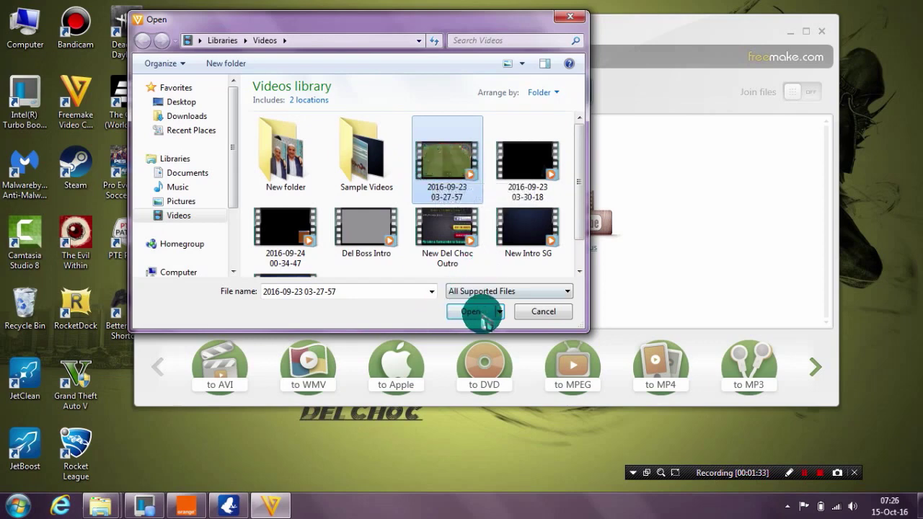
{"action": "left_click", "coordinate": [570, 17]}
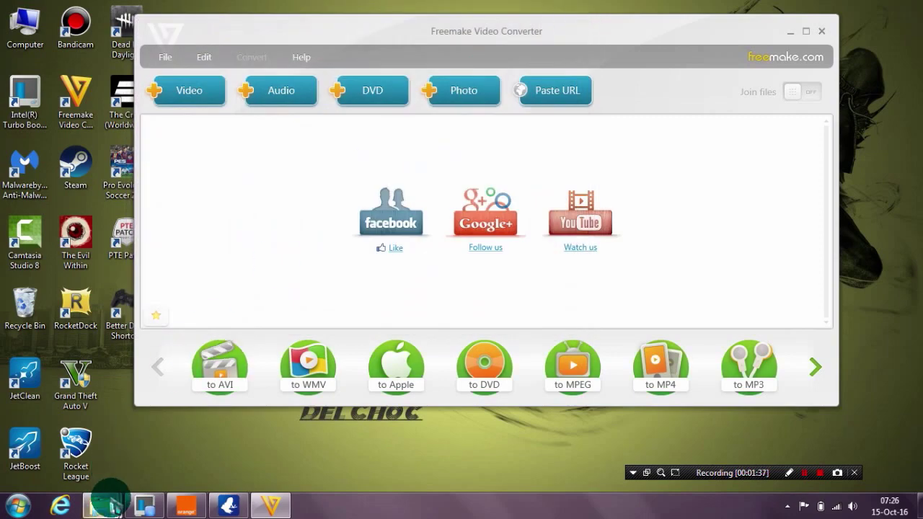
{"action": "mouse_move", "coordinate": [104, 500]}
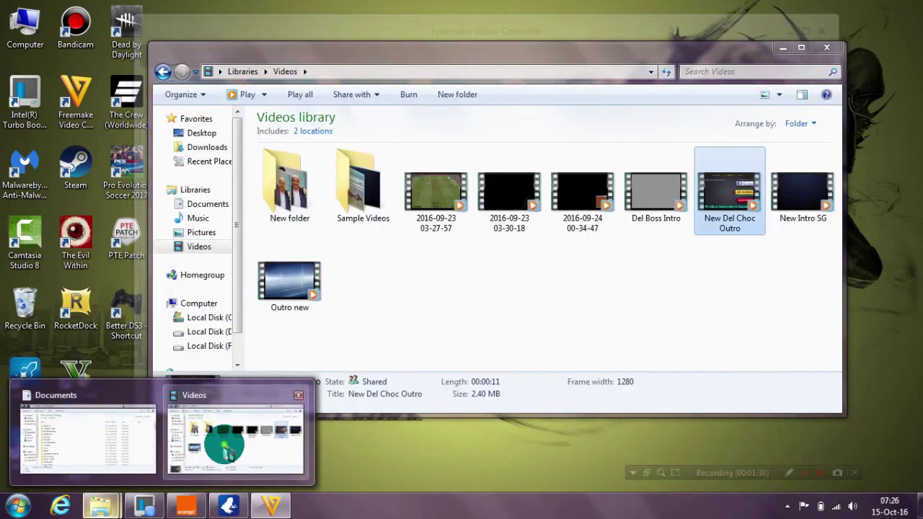
{"action": "left_click", "coordinate": [201, 452]}
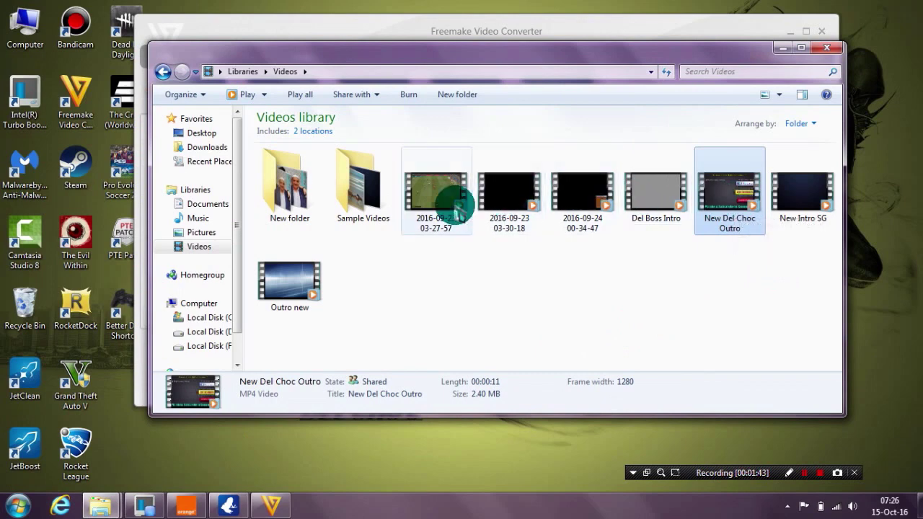
{"action": "left_click", "coordinate": [433, 204]}
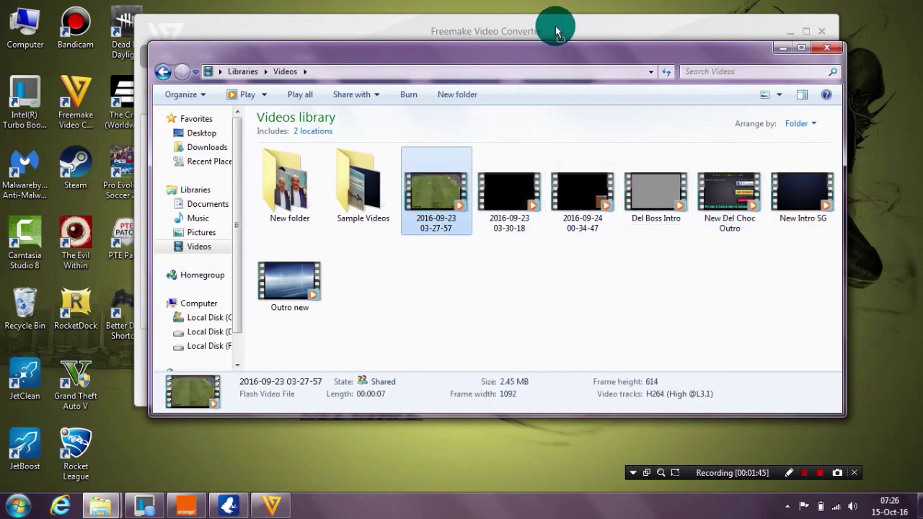
{"action": "left_click", "coordinate": [783, 47]}
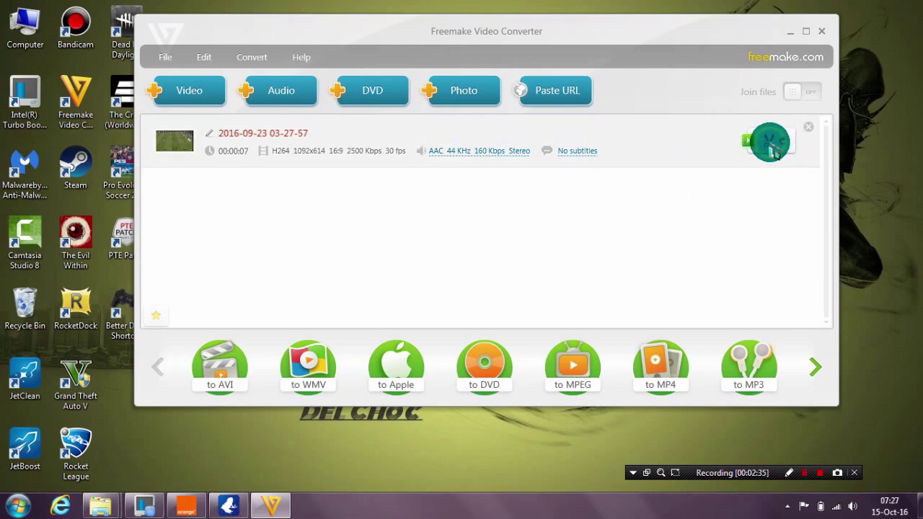
Step: Open the added video in the cutting editor, play it through and preview several points in its first seconds
{"action": "left_click", "coordinate": [771, 148]}
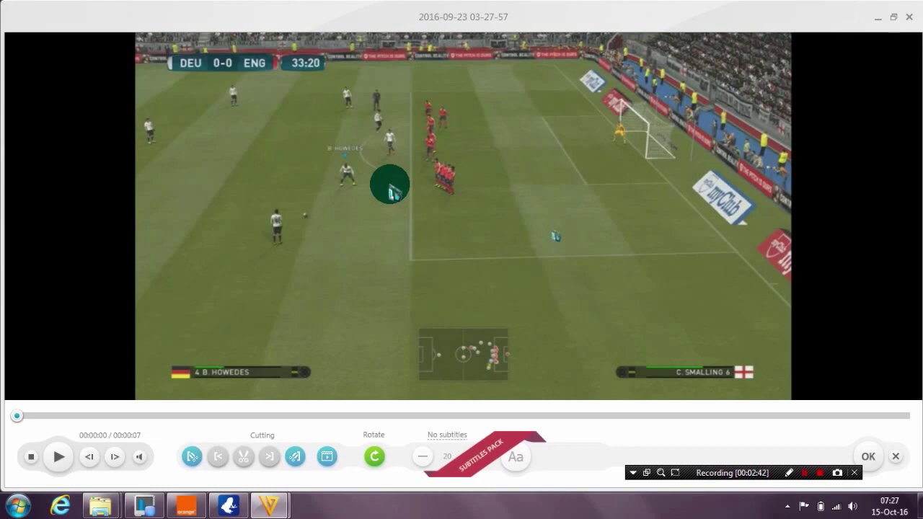
{"action": "left_click", "coordinate": [59, 460]}
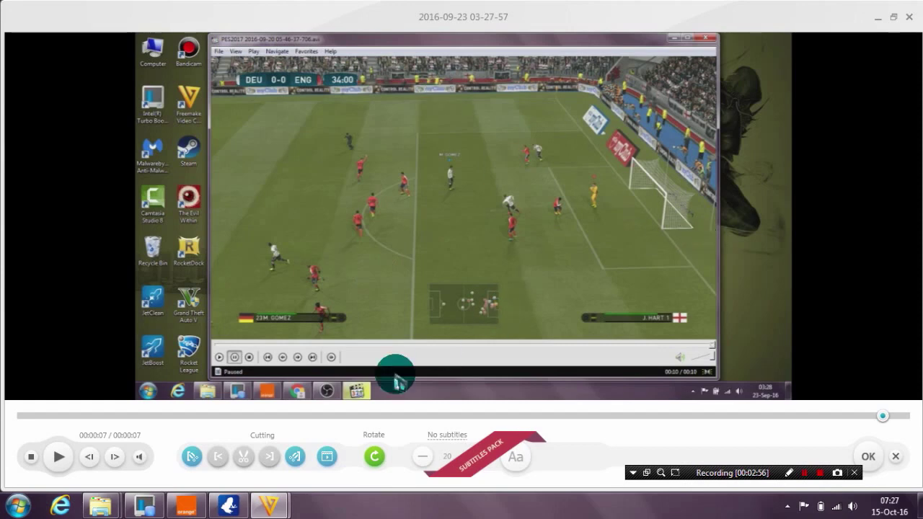
{"action": "left_click", "coordinate": [269, 417]}
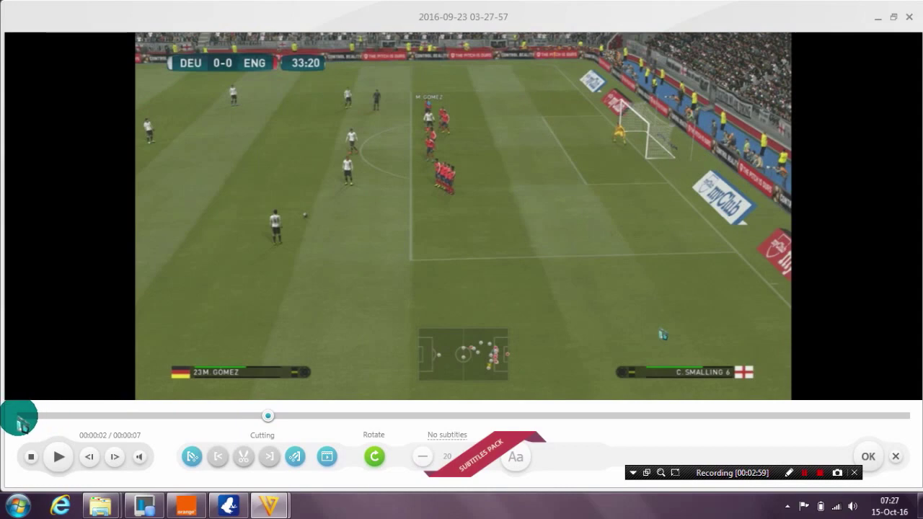
{"action": "left_click", "coordinate": [20, 418]}
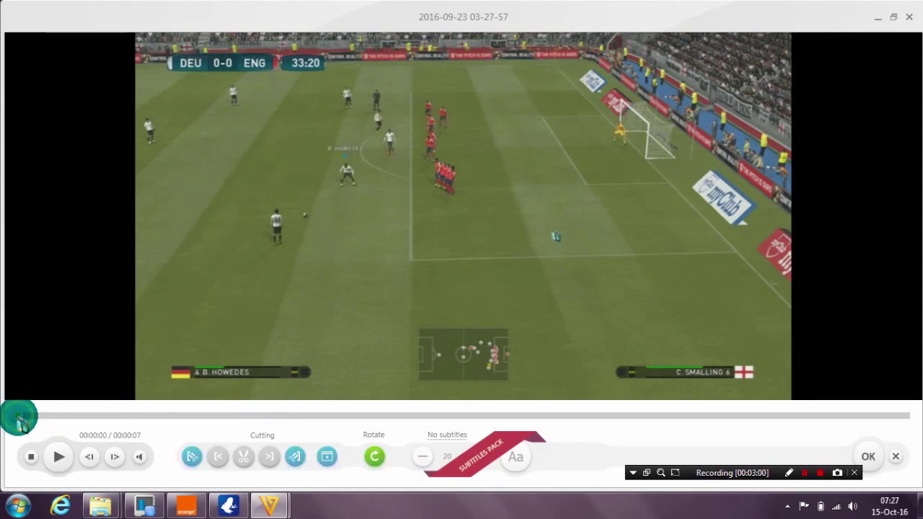
{"action": "left_click", "coordinate": [197, 418]}
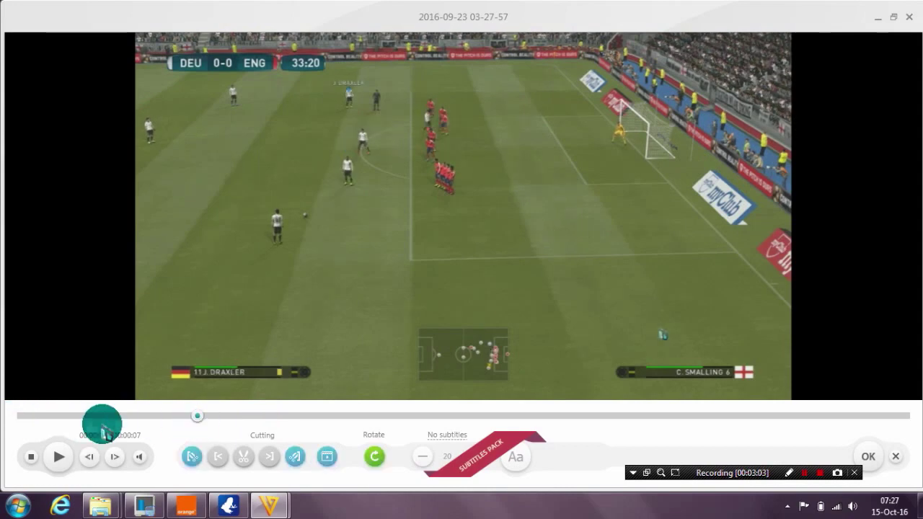
Step: Mark the section from the video's very start to 00:00:01 and cut it out
{"action": "mouse_move", "coordinate": [19, 418]}
{"action": "left_mouse_down"}
{"action": "mouse_move", "coordinate": [633, 418]}
{"action": "mouse_move", "coordinate": [13, 422]}
{"action": "left_mouse_up"}
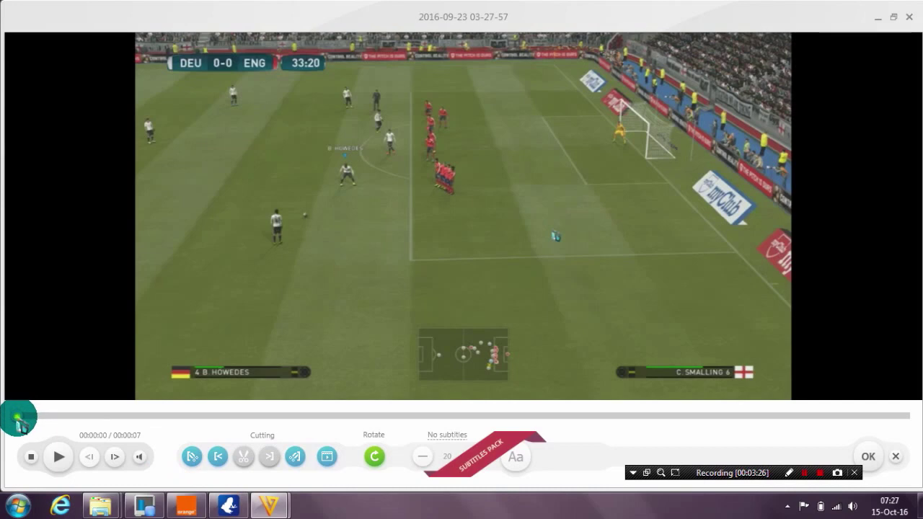
{"action": "left_click", "coordinate": [32, 417]}
{"action": "left_click_drag", "start_coordinate": [32, 417], "coordinate": [159, 417]}
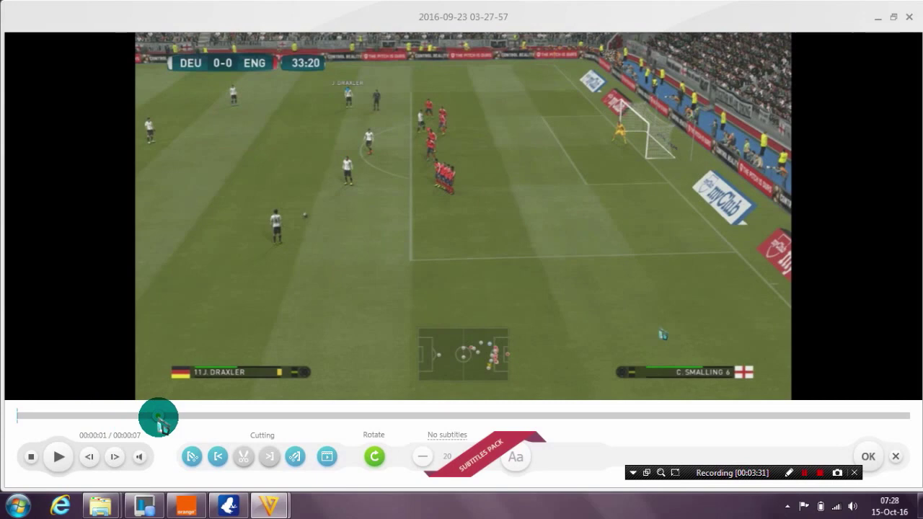
{"action": "left_click", "coordinate": [158, 421]}
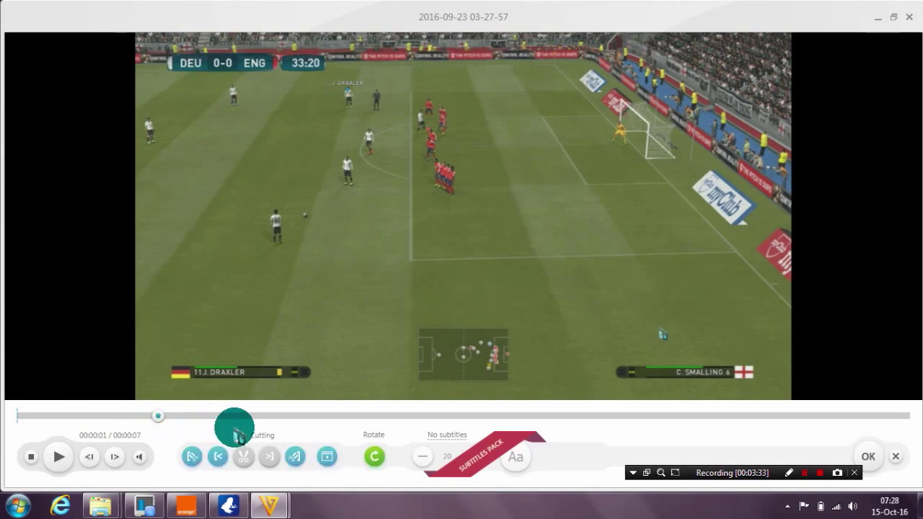
{"action": "left_click", "coordinate": [298, 461]}
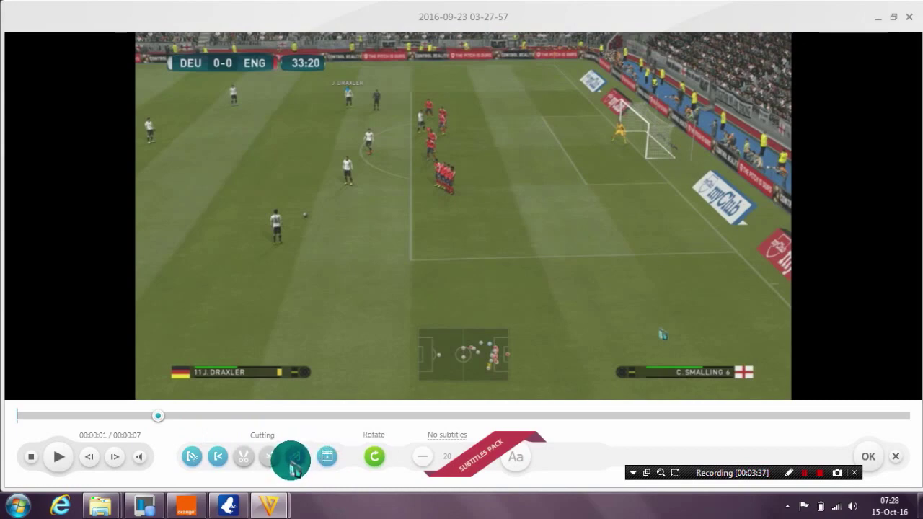
{"action": "left_click", "coordinate": [294, 456]}
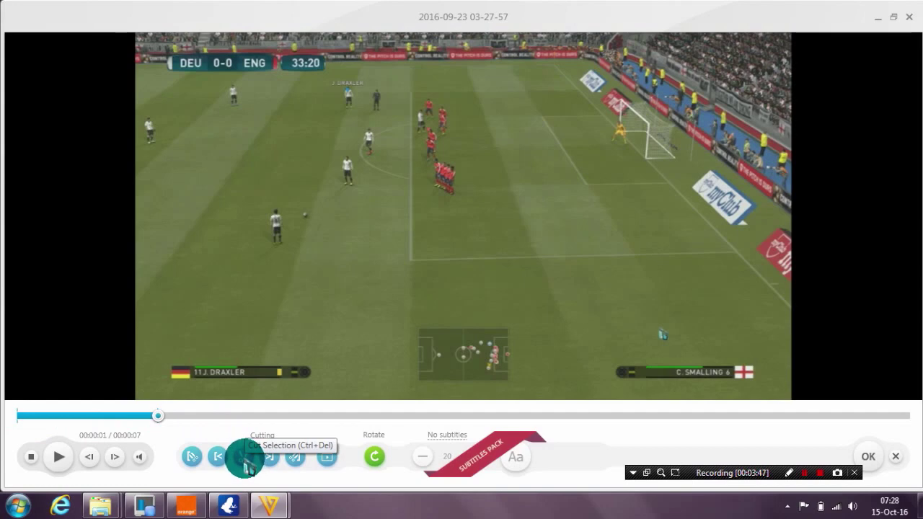
{"action": "left_click", "coordinate": [246, 457]}
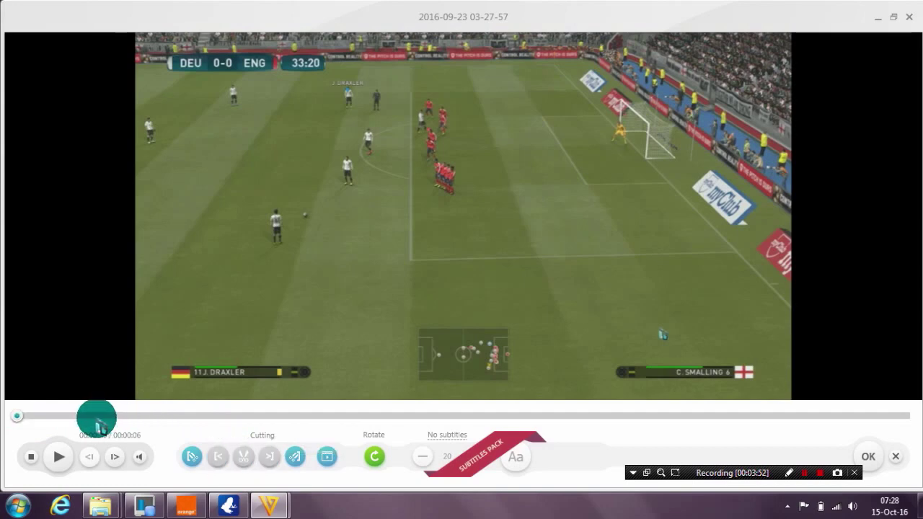
Step: Mark the closing section from about 00:00:06 to the video's end and cut it out
{"action": "left_click", "coordinate": [817, 416]}
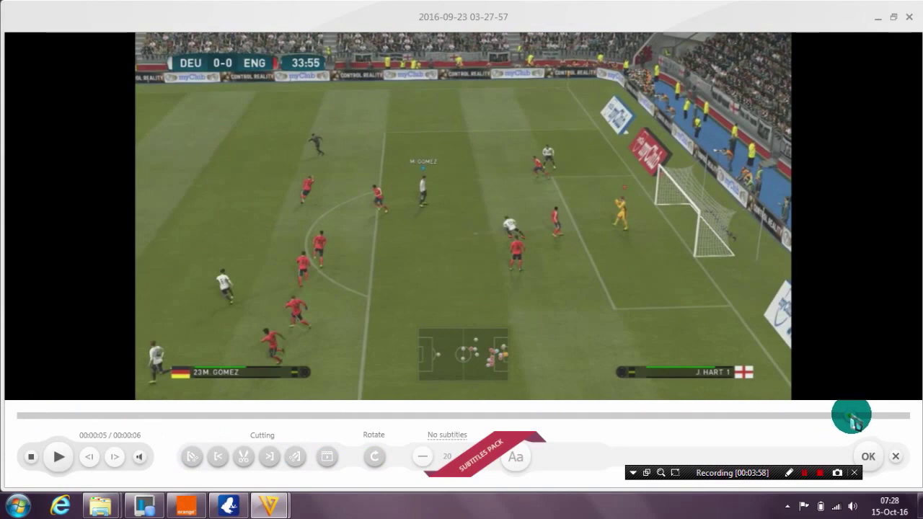
{"action": "left_click", "coordinate": [878, 422]}
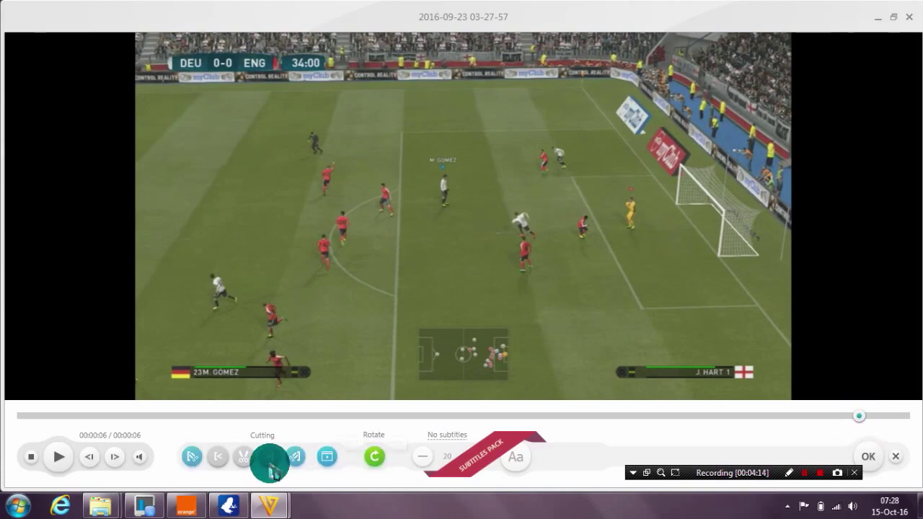
{"action": "left_click", "coordinate": [189, 456]}
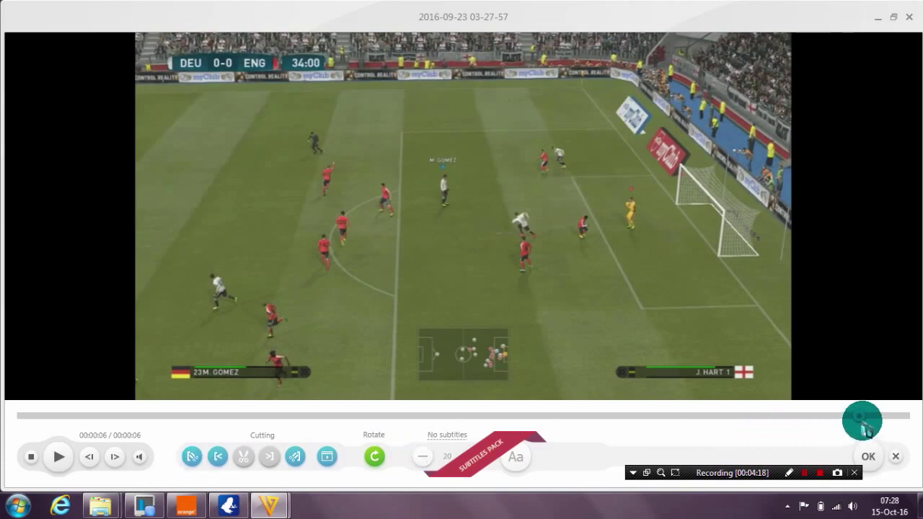
{"action": "left_click", "coordinate": [859, 417]}
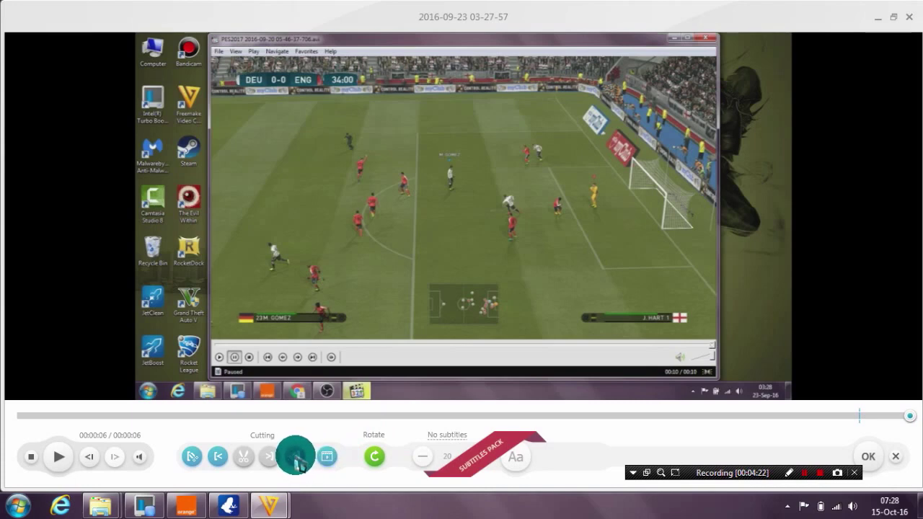
{"action": "left_click", "coordinate": [295, 456]}
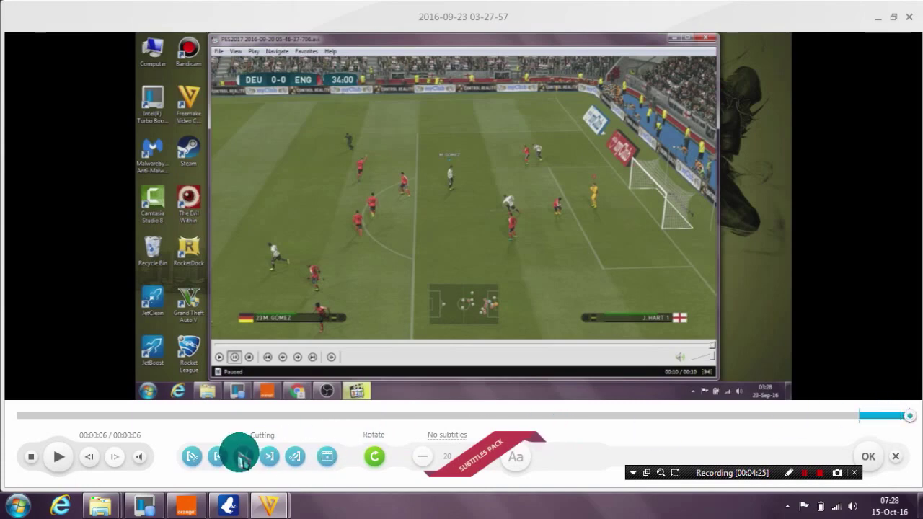
{"action": "left_click", "coordinate": [244, 456]}
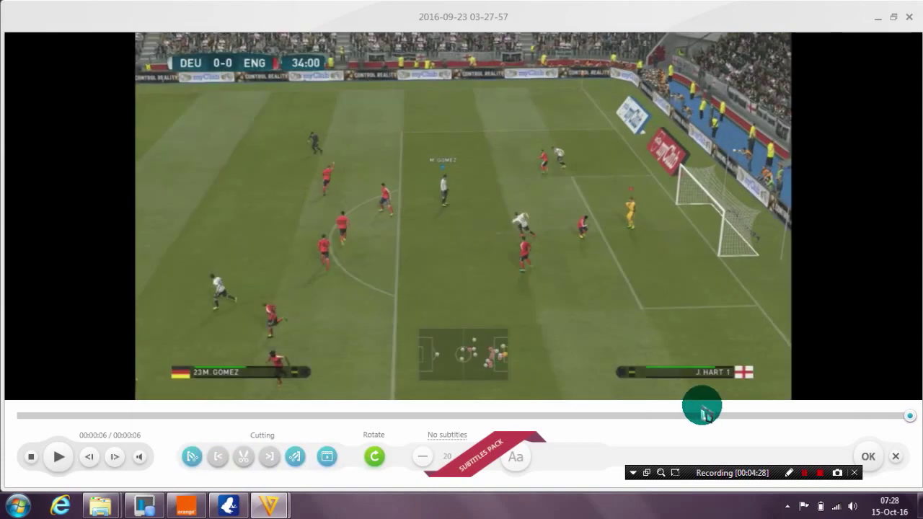
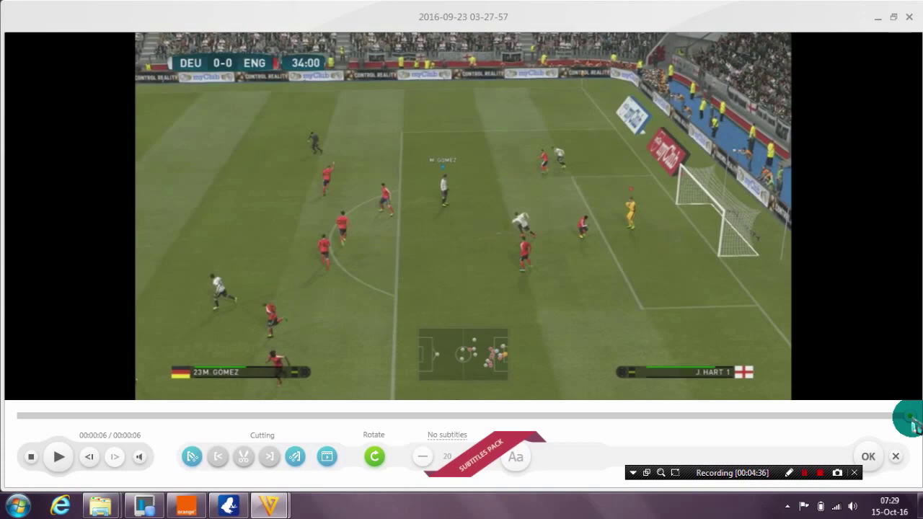
Step: Step the playhead back and forward in small increments around 00:00:02, and apply the cuts to the video
{"action": "left_click", "coordinate": [449, 416]}
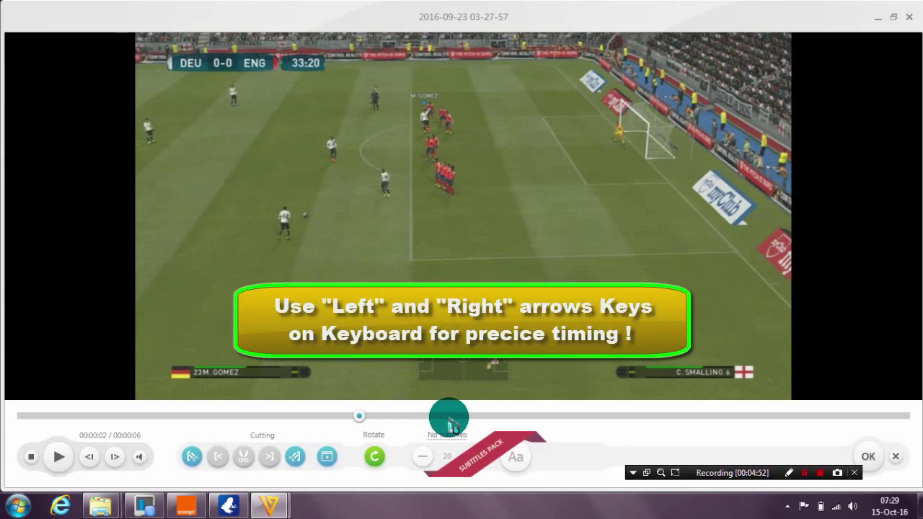
{"action": "key", "text": "Left"}
{"action": "key", "text": "Left"}
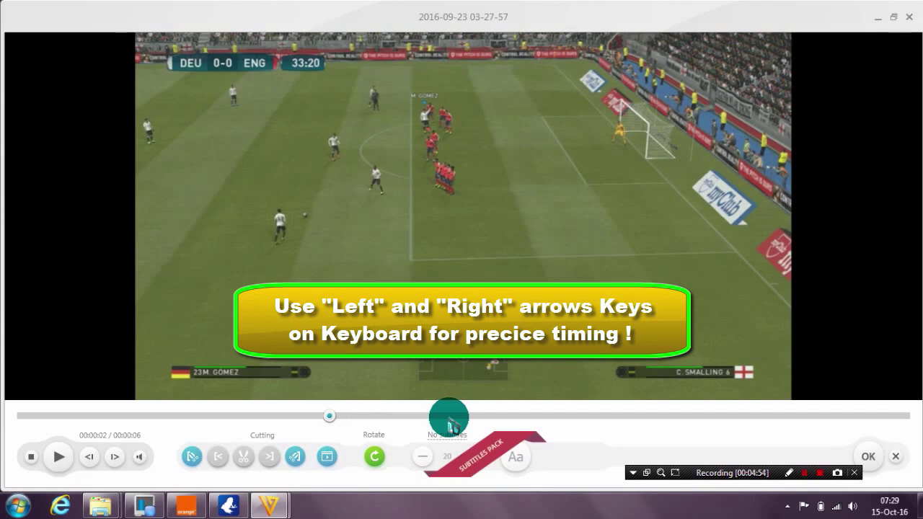
{"action": "key", "text": "Right"}
{"action": "key", "text": "Right"}
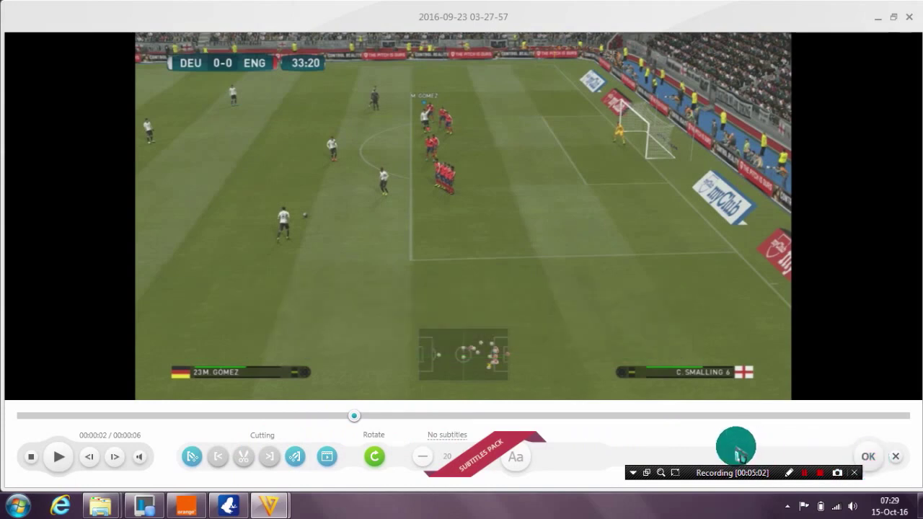
{"action": "left_click", "coordinate": [873, 457]}
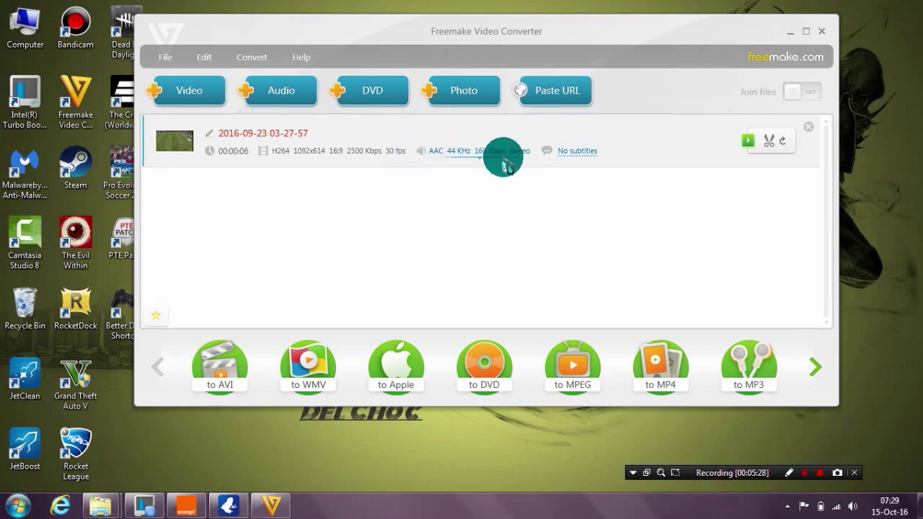
Step: Replace the clip's audio track with "Cartoon - On & On (feat. Daniel Levi) [NCS Release]" from the Music folder in Downloads
{"action": "left_click", "coordinate": [475, 163]}
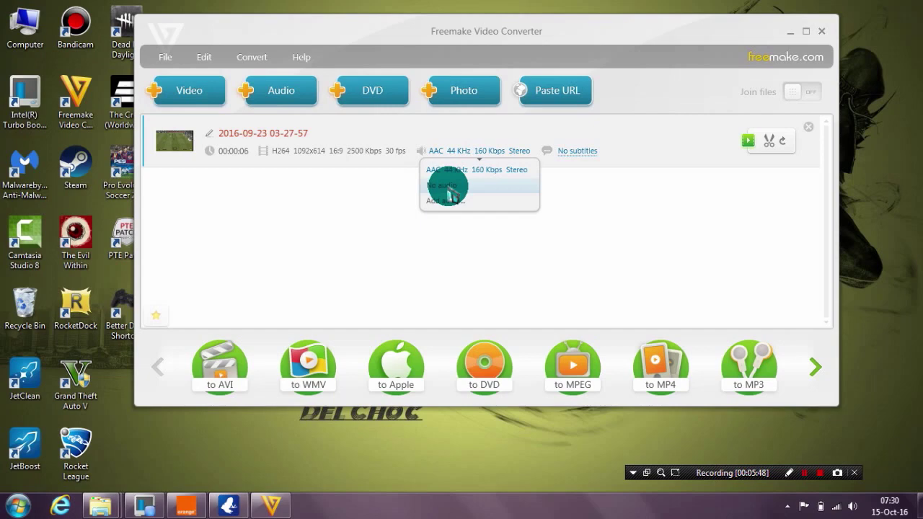
{"action": "left_click", "coordinate": [524, 265]}
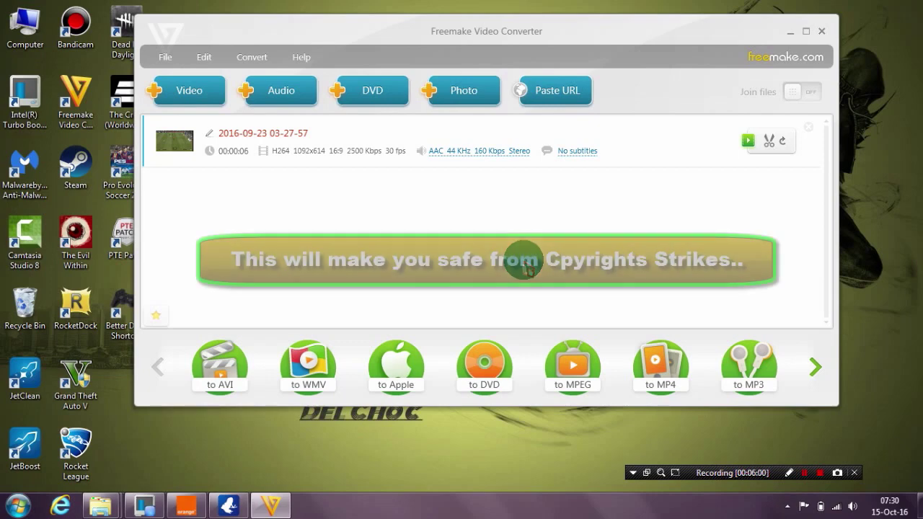
{"action": "left_click", "coordinate": [474, 150]}
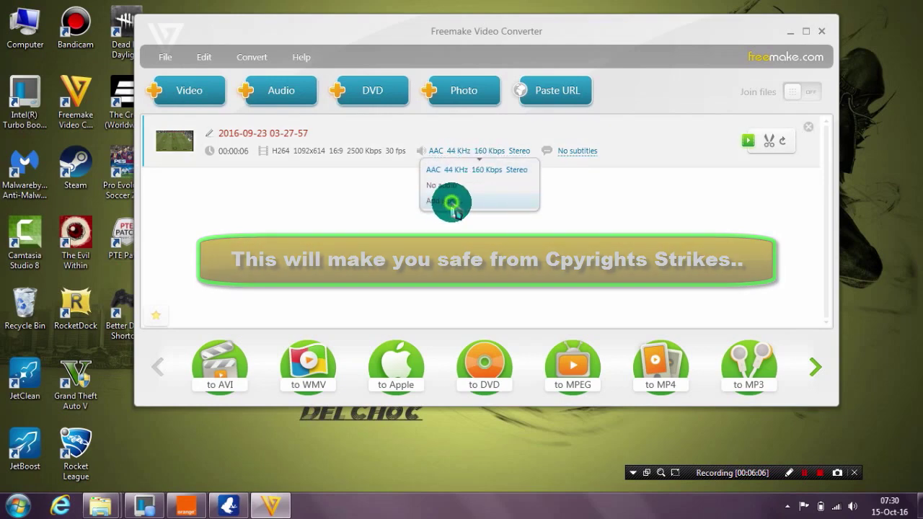
{"action": "left_click", "coordinate": [449, 201]}
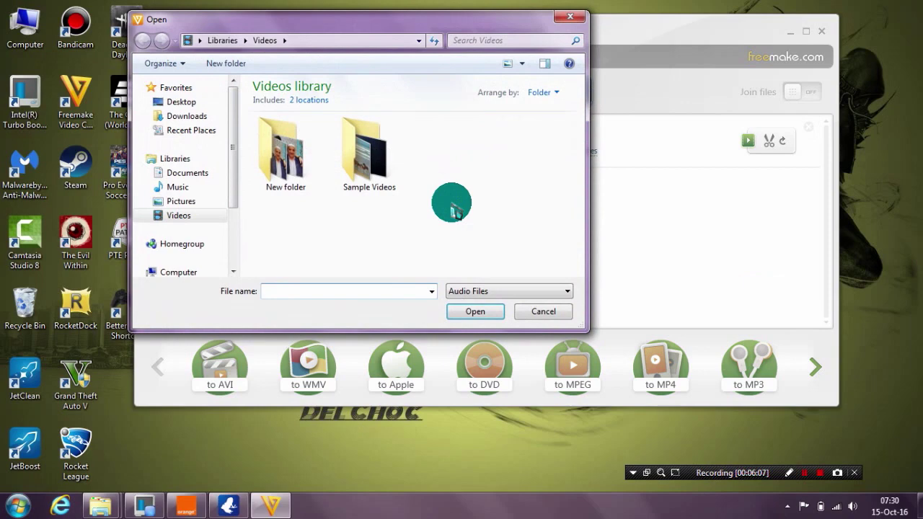
{"action": "left_click", "coordinate": [208, 117]}
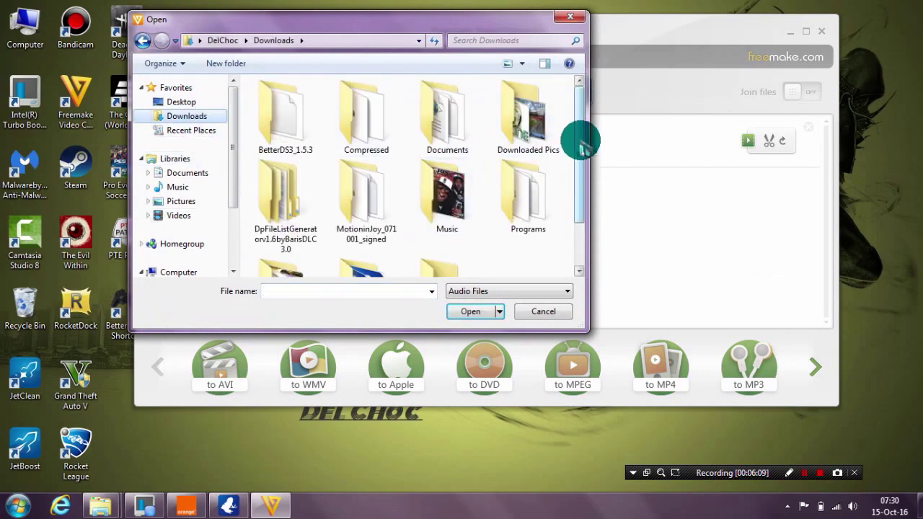
{"action": "left_click_drag", "start_coordinate": [582, 143], "coordinate": [583, 169]}
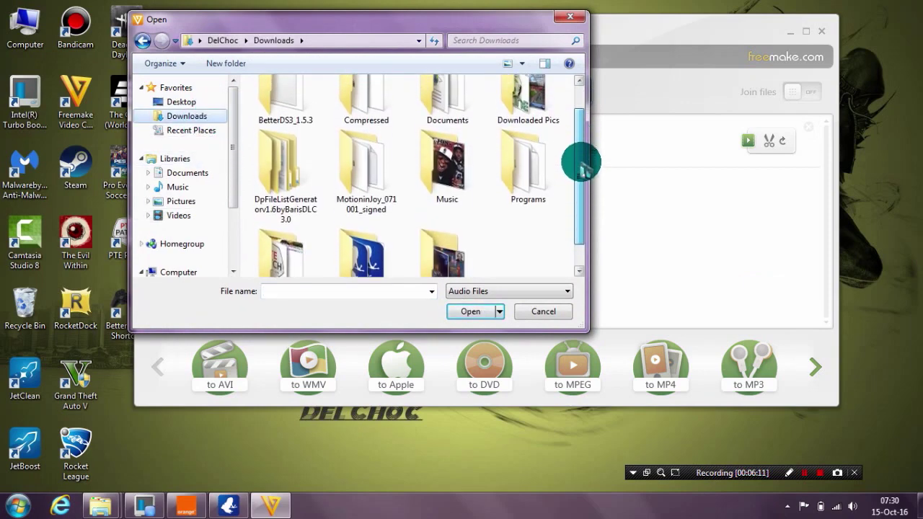
{"action": "left_click", "coordinate": [447, 173]}
{"action": "double_click", "coordinate": [447, 172]}
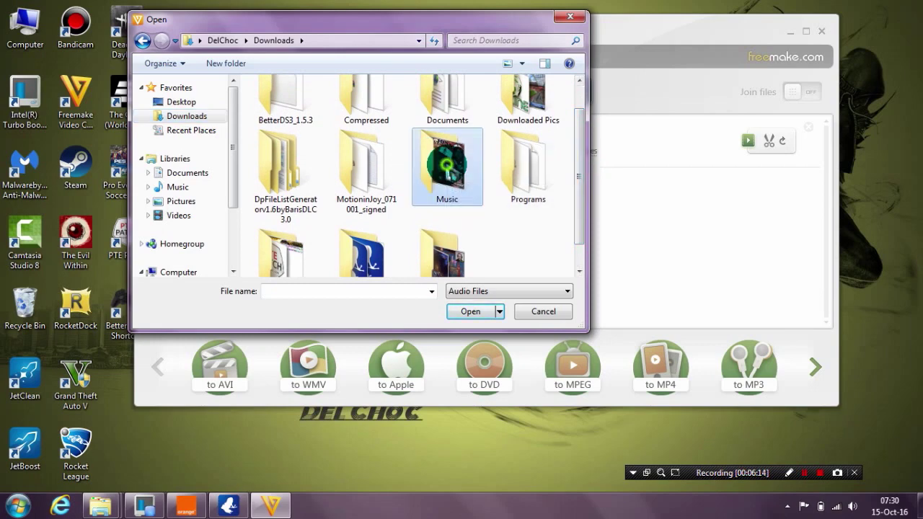
{"action": "left_click_drag", "start_coordinate": [583, 107], "coordinate": [583, 137]}
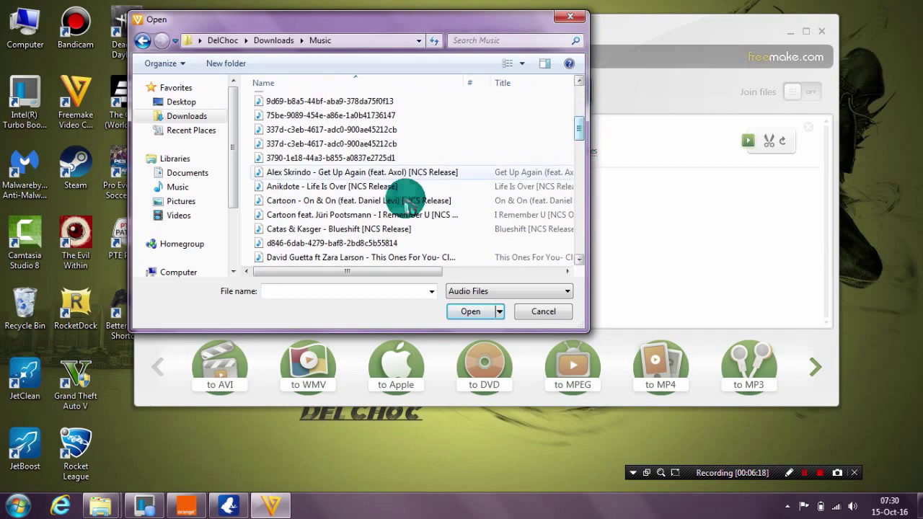
{"action": "left_click", "coordinate": [357, 203]}
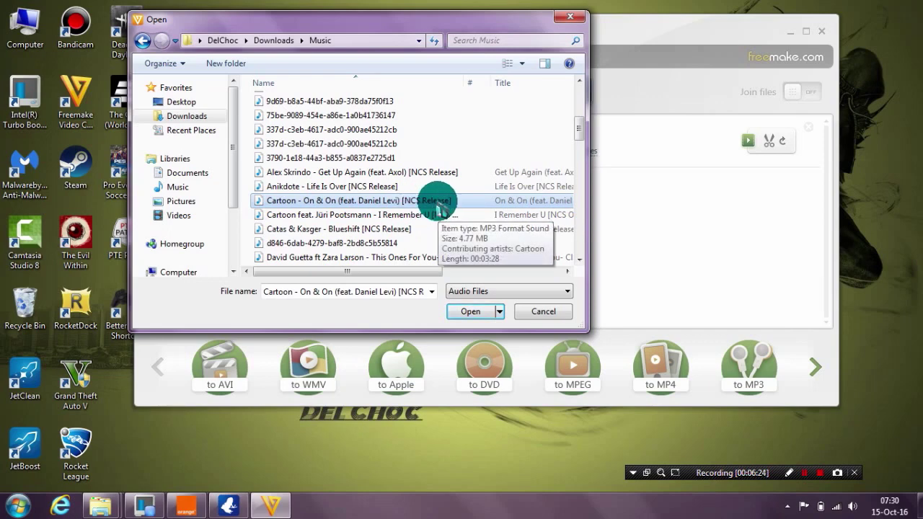
{"action": "left_click", "coordinate": [470, 313]}
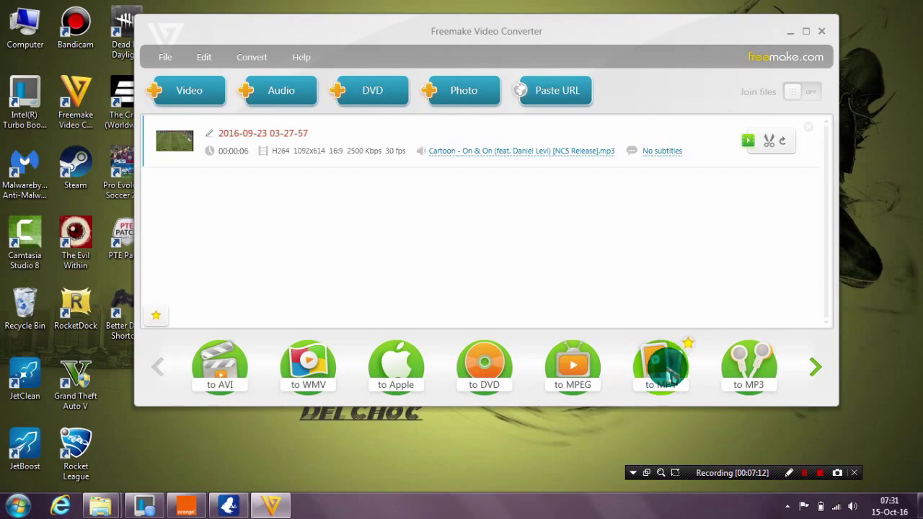
Step: Choose MP4 as the output format with the Same as source preset
{"action": "left_click", "coordinate": [667, 371]}
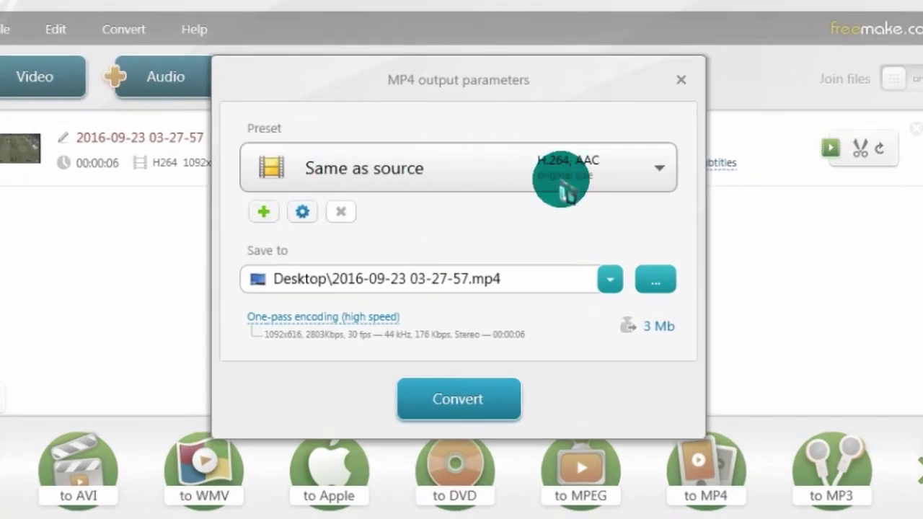
{"action": "left_click", "coordinate": [436, 177]}
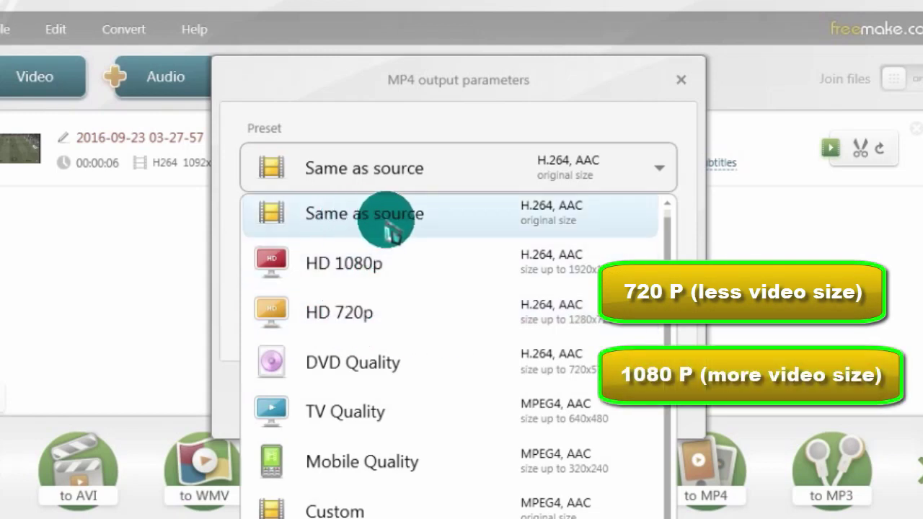
{"action": "left_click", "coordinate": [352, 216]}
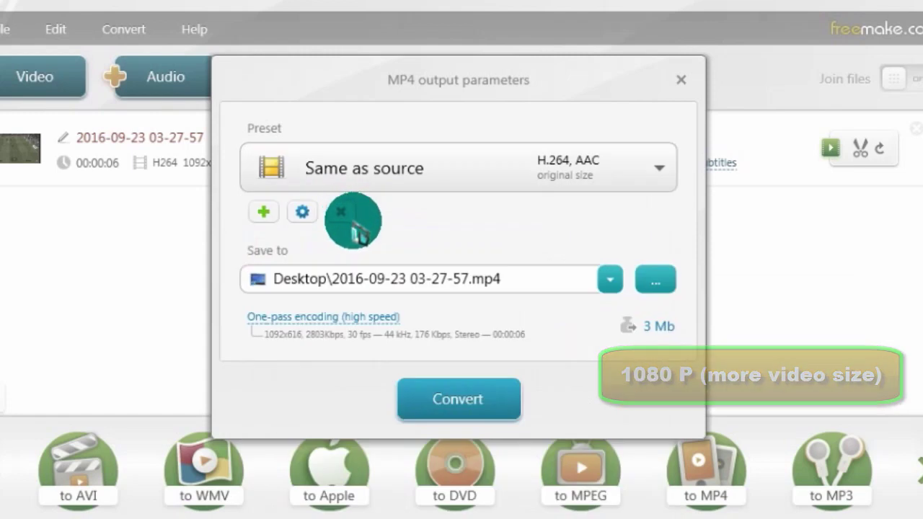
Step: Create a Custom MP4 preset from the current one, keeping the frame size at Original
{"action": "left_click", "coordinate": [303, 212]}
{"action": "left_click", "coordinate": [243, 218]}
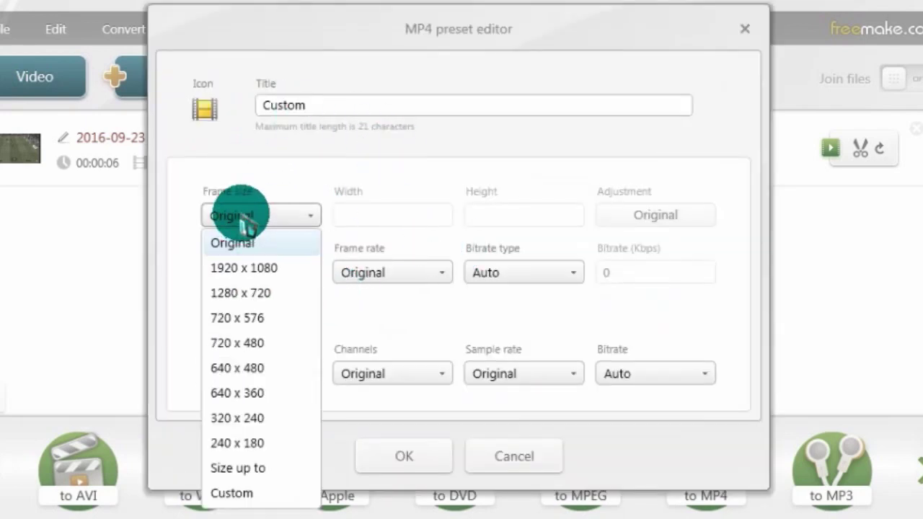
{"action": "left_click", "coordinate": [256, 223]}
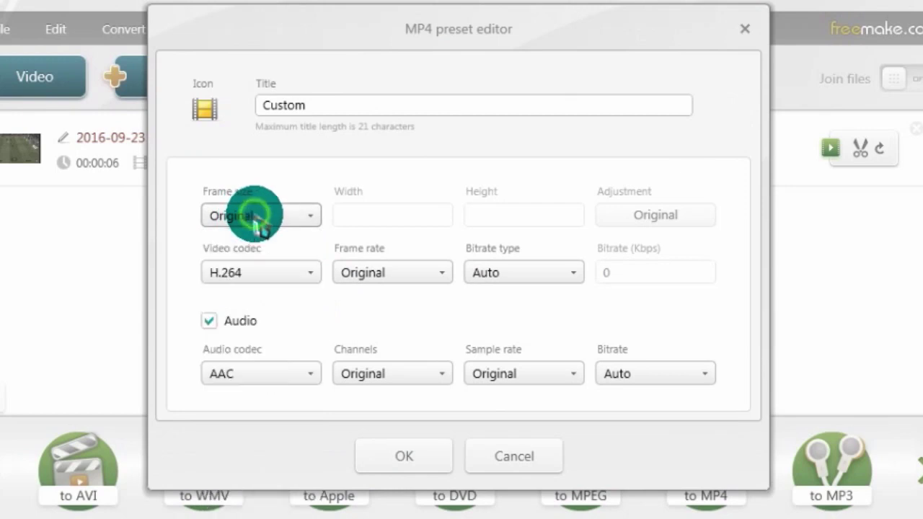
{"action": "left_click", "coordinate": [281, 220]}
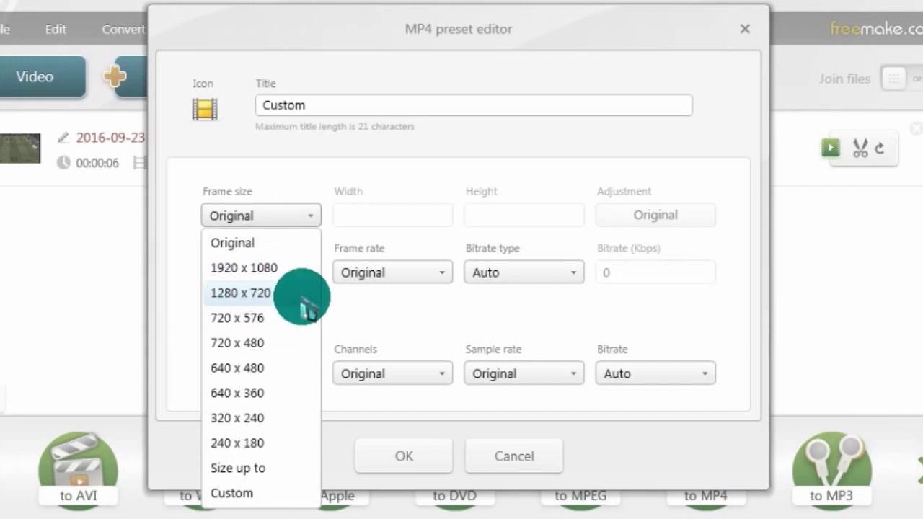
{"action": "left_click", "coordinate": [257, 219]}
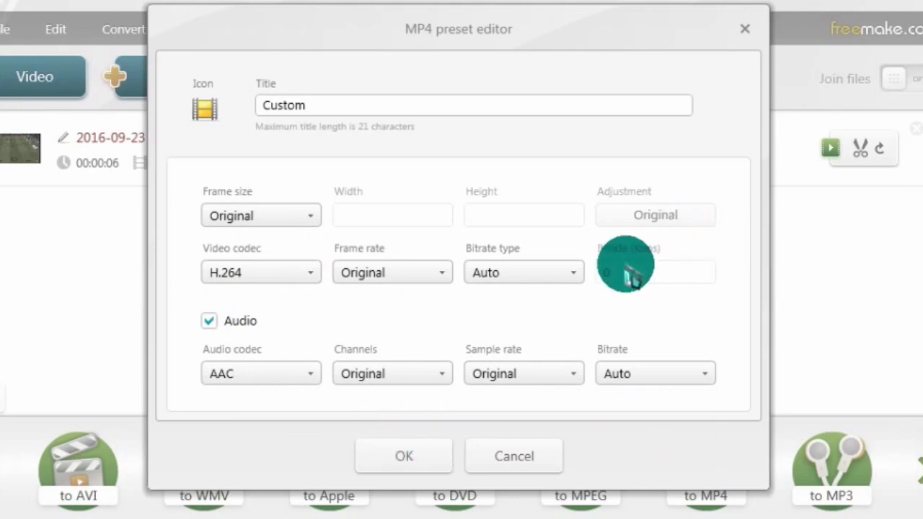
{"action": "left_click", "coordinate": [402, 451]}
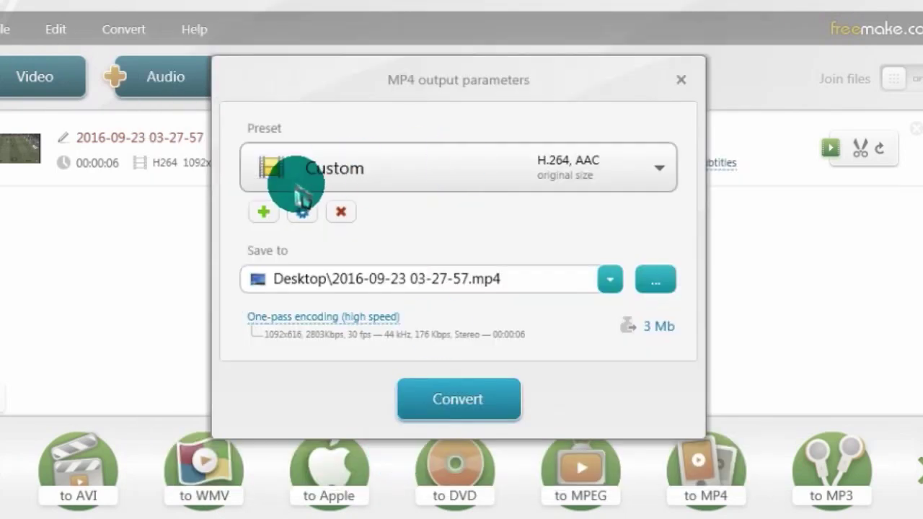
{"action": "left_click_drag", "start_coordinate": [545, 289], "coordinate": [299, 298]}
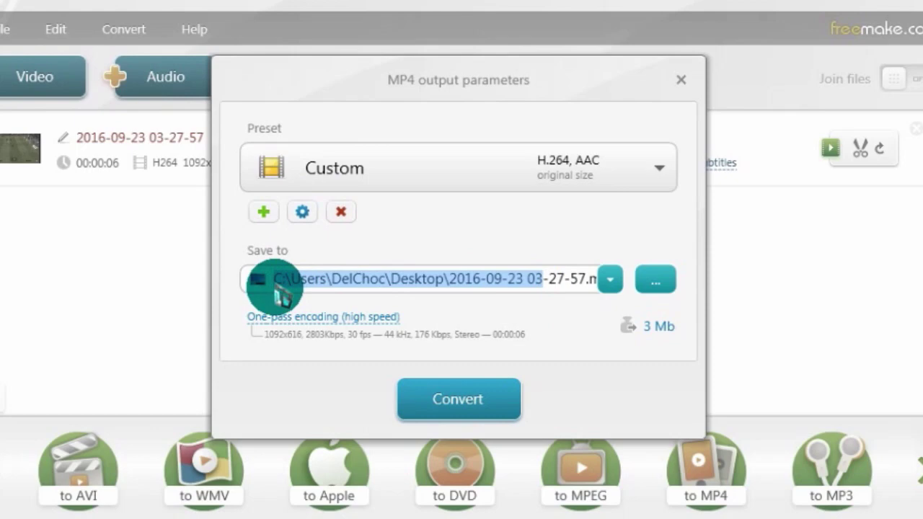
{"action": "left_click", "coordinate": [661, 279]}
{"action": "left_click", "coordinate": [663, 287]}
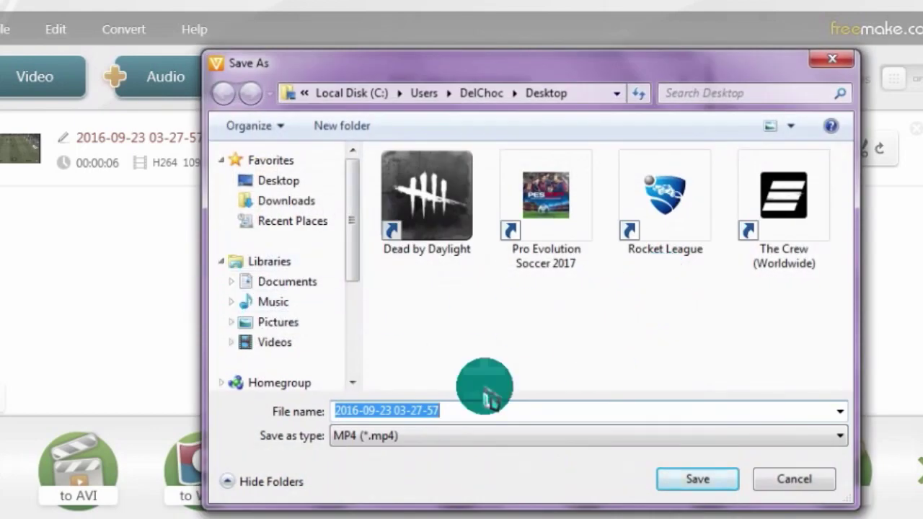
{"action": "left_click", "coordinate": [793, 480]}
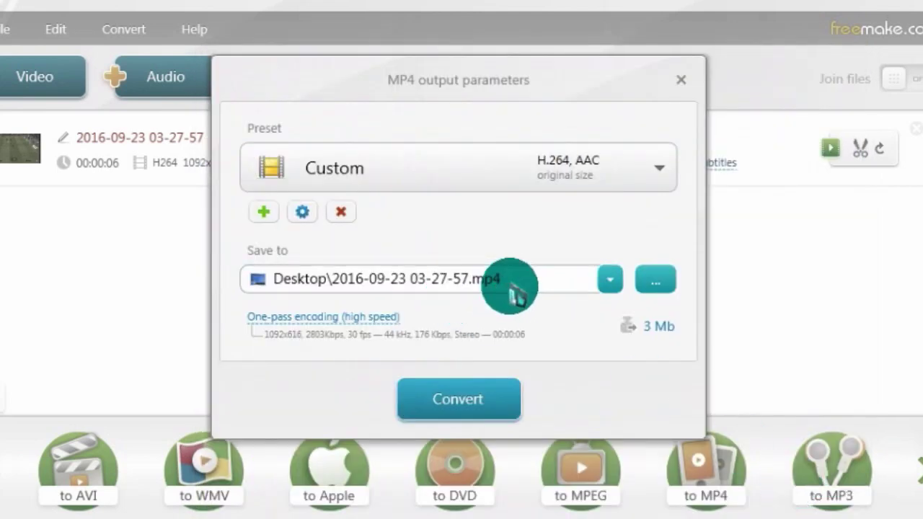
Step: Change the output file name to "new edited video.mp4", keeping the Desktop as the save location
{"action": "left_click_drag", "start_coordinate": [509, 279], "coordinate": [283, 286]}
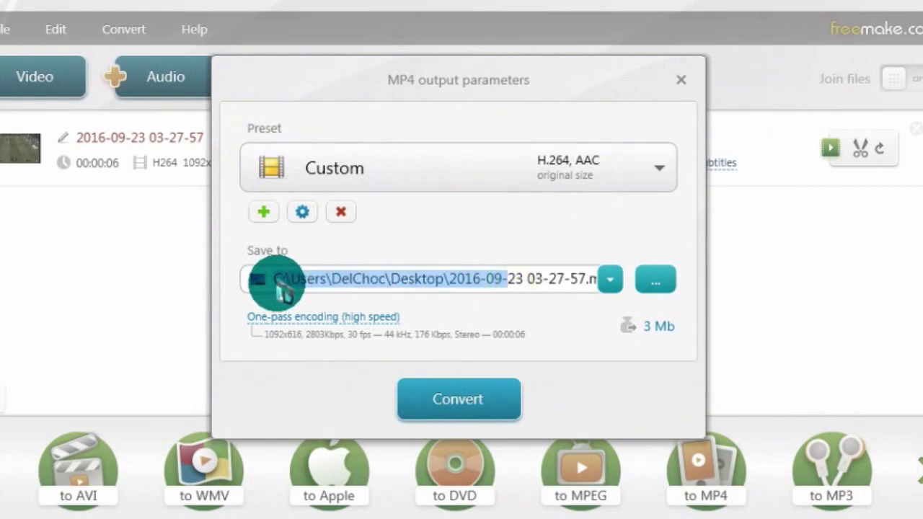
{"action": "left_click_drag", "start_coordinate": [276, 289], "coordinate": [569, 286]}
{"action": "left_click", "coordinate": [488, 282]}
{"action": "type", "text": "nex"}
{"action": "key", "text": "BackSpace"}
{"action": "type", "text": "w edi"}
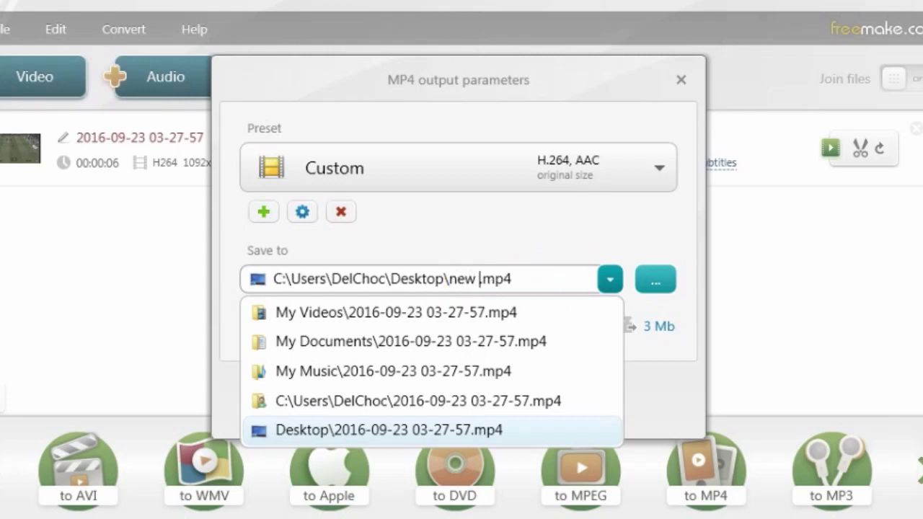
{"action": "type", "text": "ted vide"}
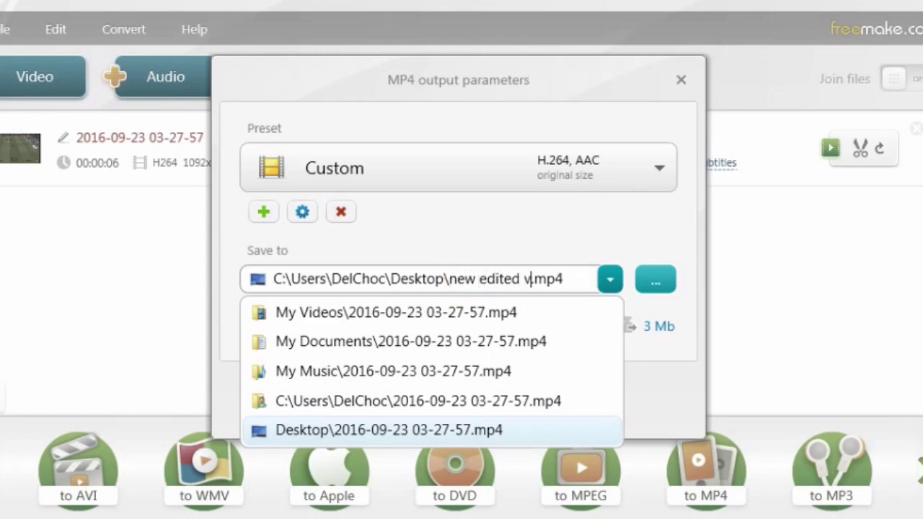
{"action": "type", "text": "p"}
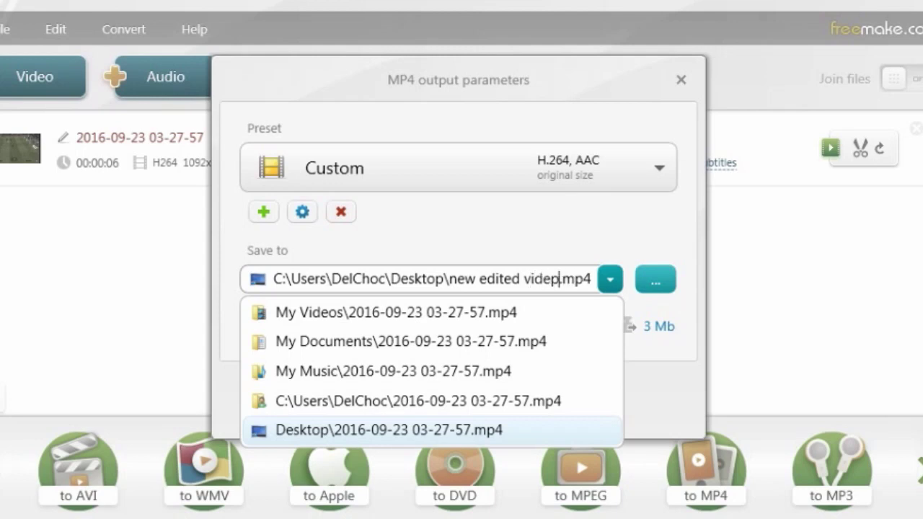
{"action": "key", "text": "BackSpace"}
{"action": "type", "text": "o"}
{"action": "key", "text": "Escape"}
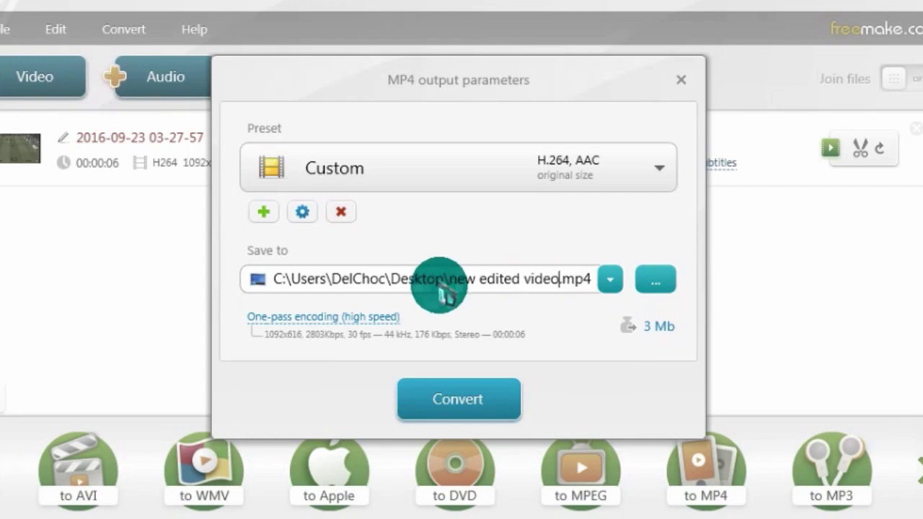
Step: Set the encoding mode to Two-pass encoding (low speed)
{"action": "left_click", "coordinate": [323, 317]}
{"action": "left_click", "coordinate": [324, 314]}
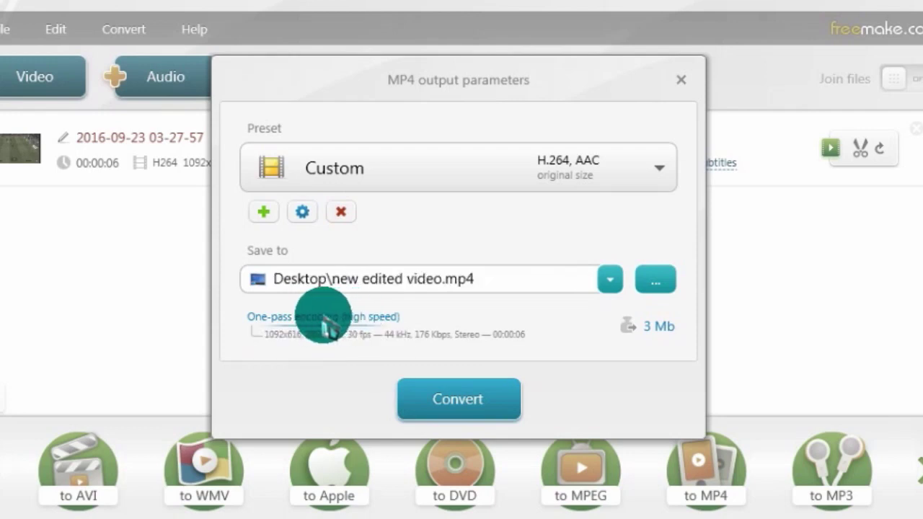
{"action": "left_click", "coordinate": [320, 317]}
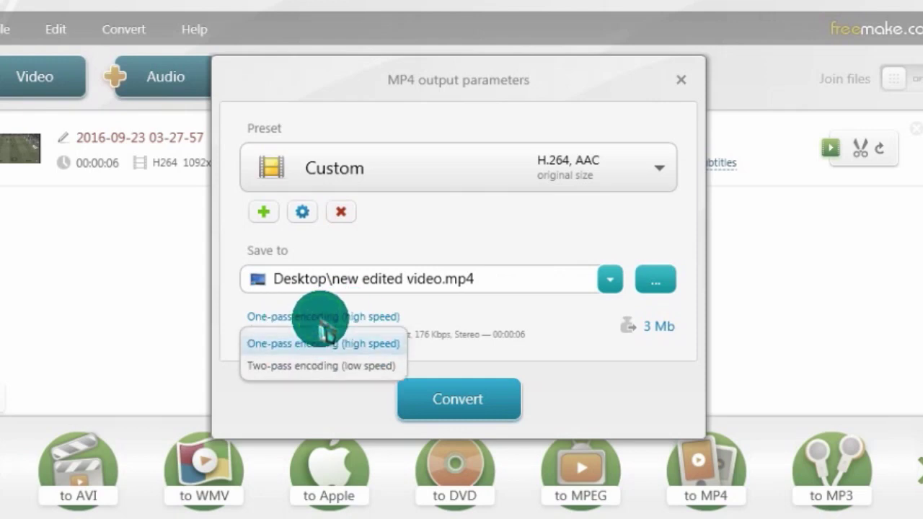
{"action": "left_click", "coordinate": [312, 365]}
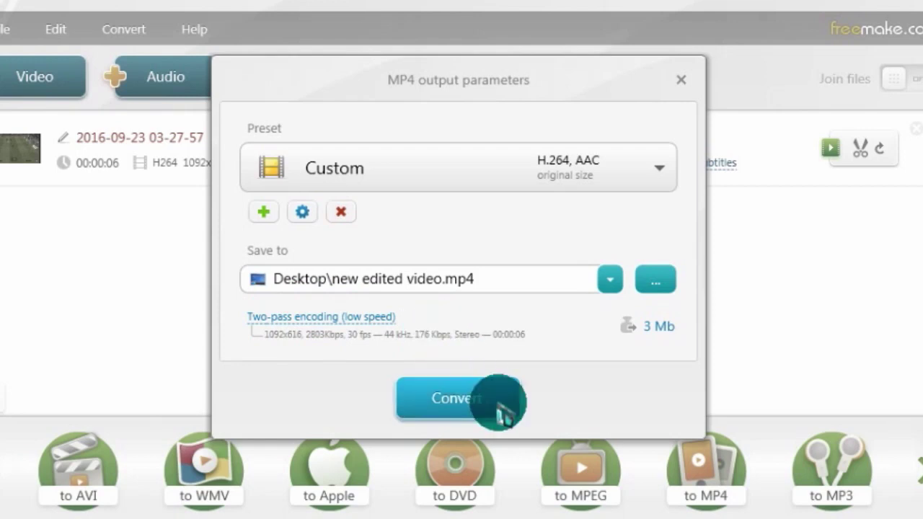
Step: Convert the video to MP4, and close the completion message and the conversion window when it finishes
{"action": "left_click", "coordinate": [467, 407]}
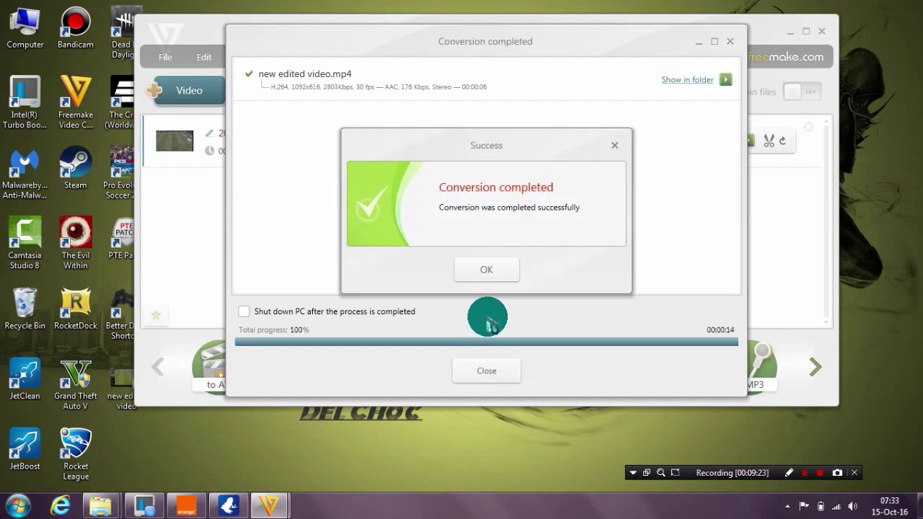
{"action": "left_click", "coordinate": [482, 271]}
{"action": "left_click", "coordinate": [486, 367]}
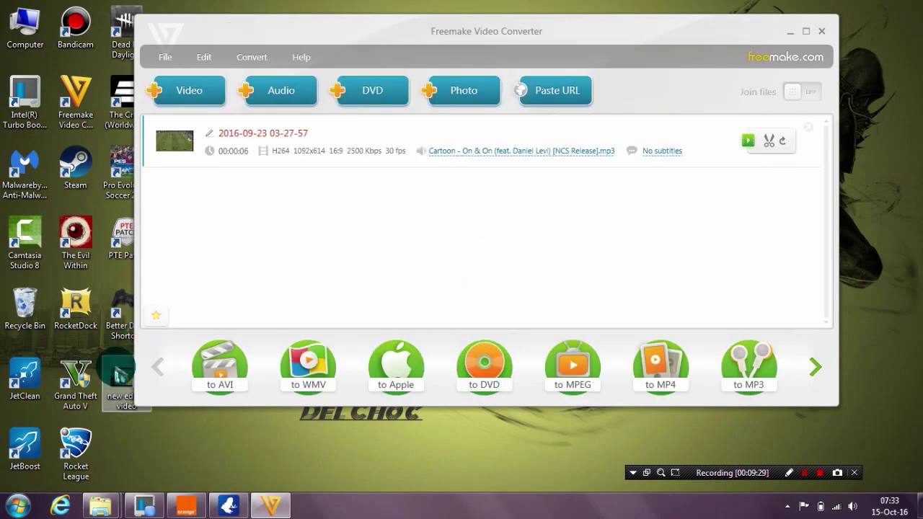
Step: Play the new edited video from the desktop to check the result, and close the player
{"action": "left_click", "coordinate": [117, 371]}
{"action": "double_click", "coordinate": [117, 371]}
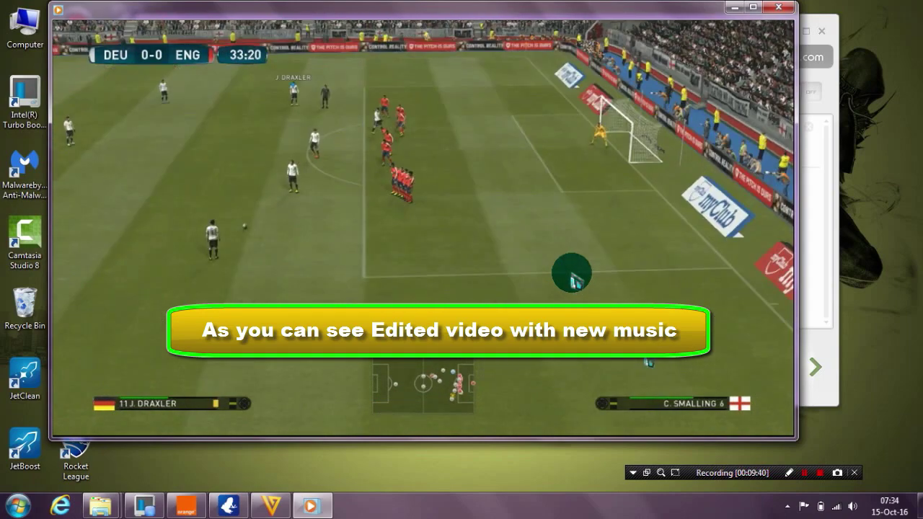
{"action": "left_click", "coordinate": [780, 7]}
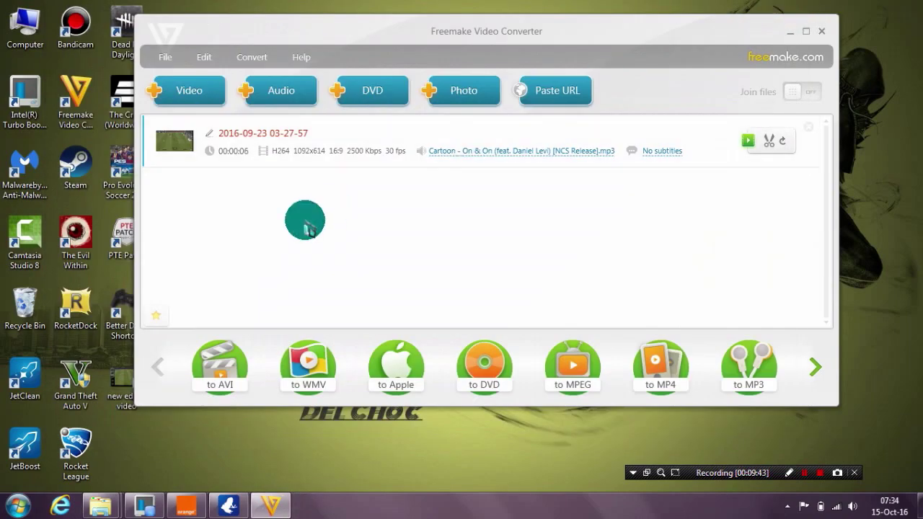
{"action": "left_click", "coordinate": [121, 372]}
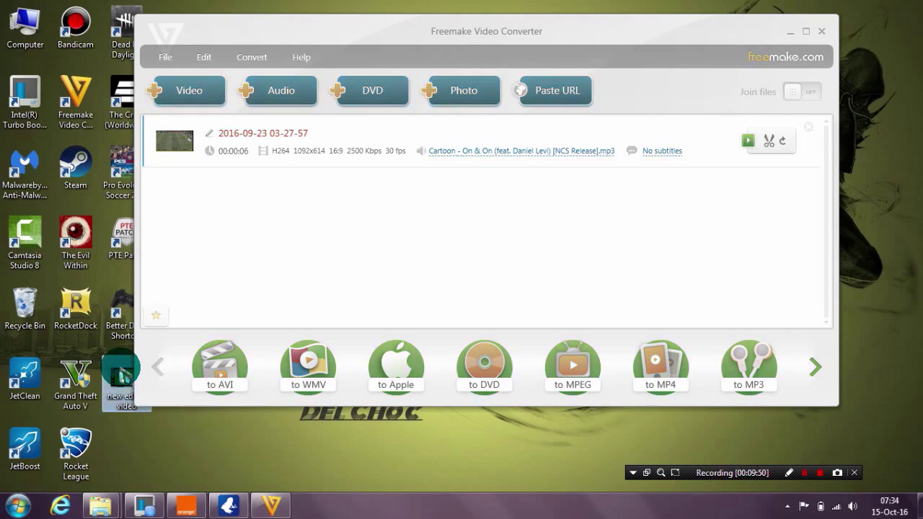
{"action": "left_click_drag", "start_coordinate": [121, 371], "coordinate": [447, 227]}
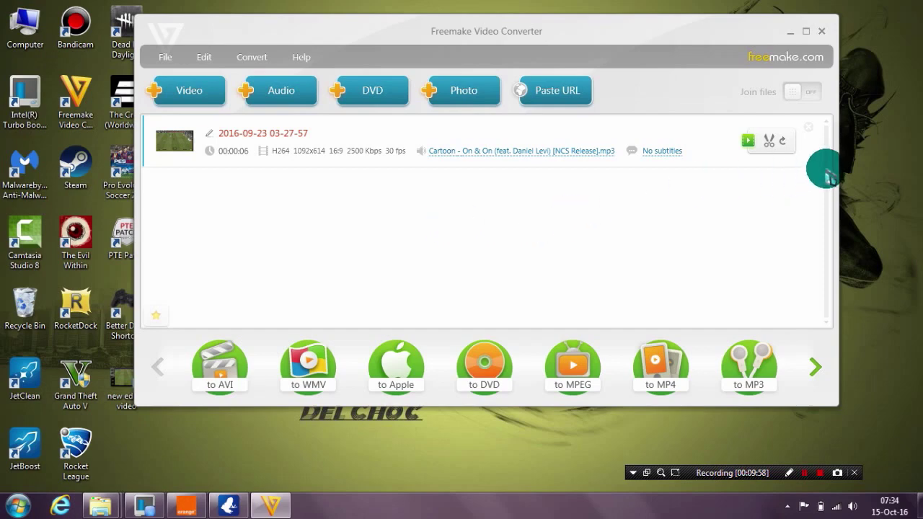
Step: Remove the original gameplay clip from the file list and add the new edited video from the desktop
{"action": "left_click", "coordinate": [810, 136]}
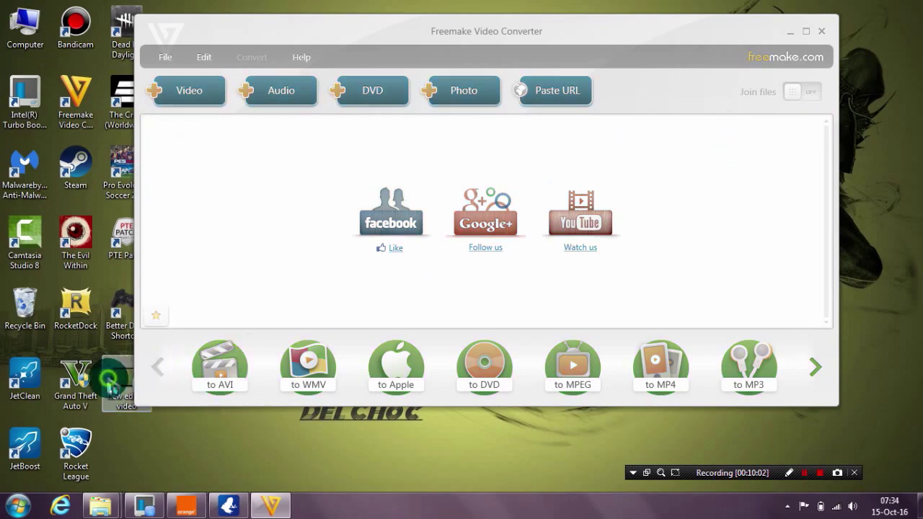
{"action": "left_click_drag", "start_coordinate": [121, 379], "coordinate": [250, 184]}
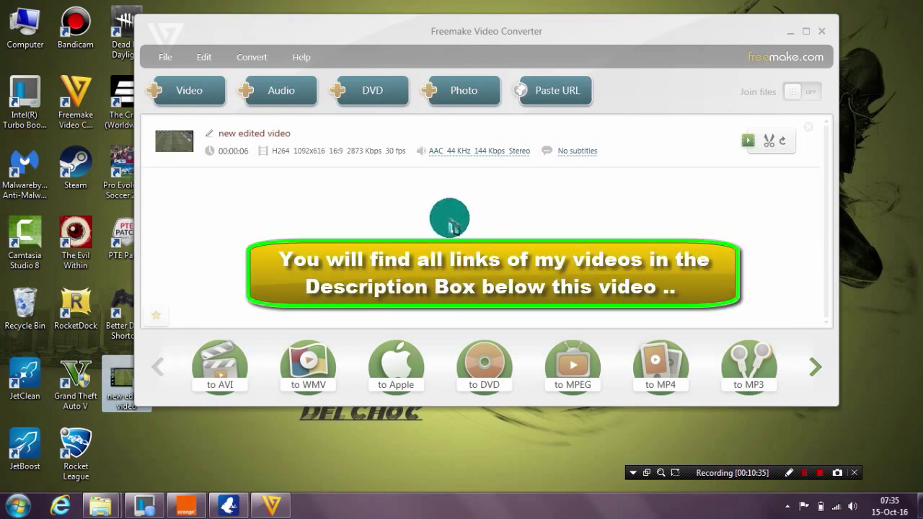
{"action": "left_click", "coordinate": [449, 220]}
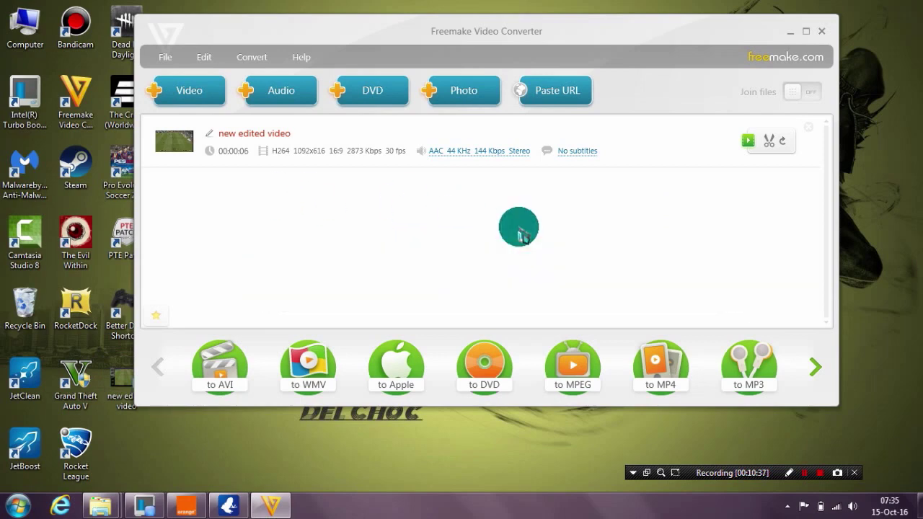
Step: Add the New Intro SG and New Del Choc Outro videos from the Videos library, and close the library window
{"action": "mouse_move", "coordinate": [919, 260]}
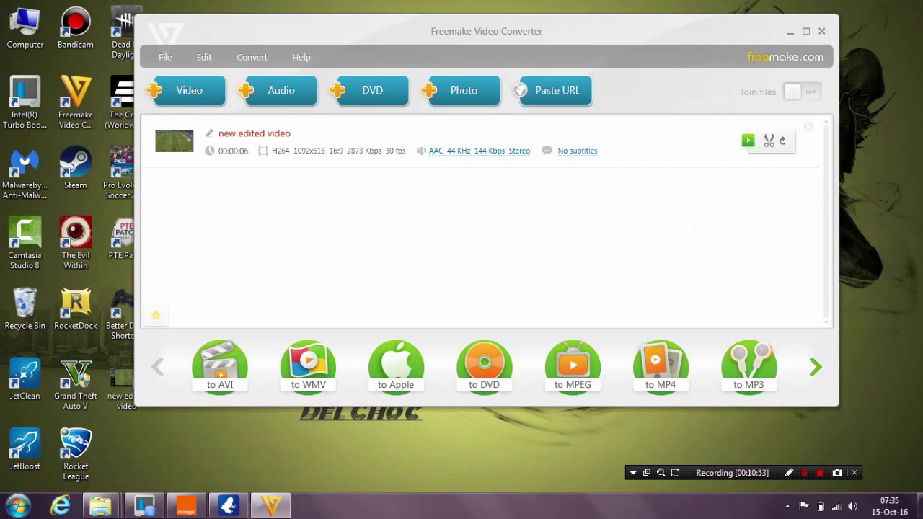
{"action": "mouse_move", "coordinate": [894, 477]}
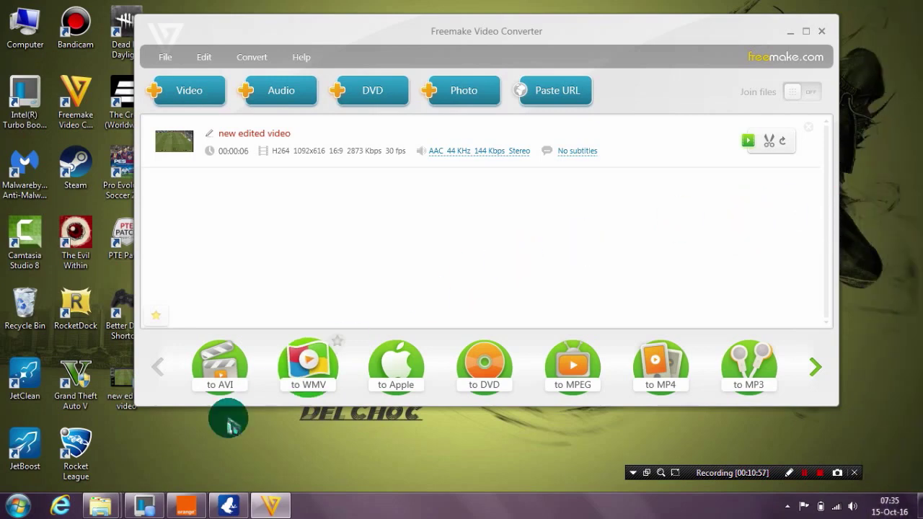
{"action": "mouse_move", "coordinate": [119, 505]}
{"action": "left_click", "coordinate": [210, 443]}
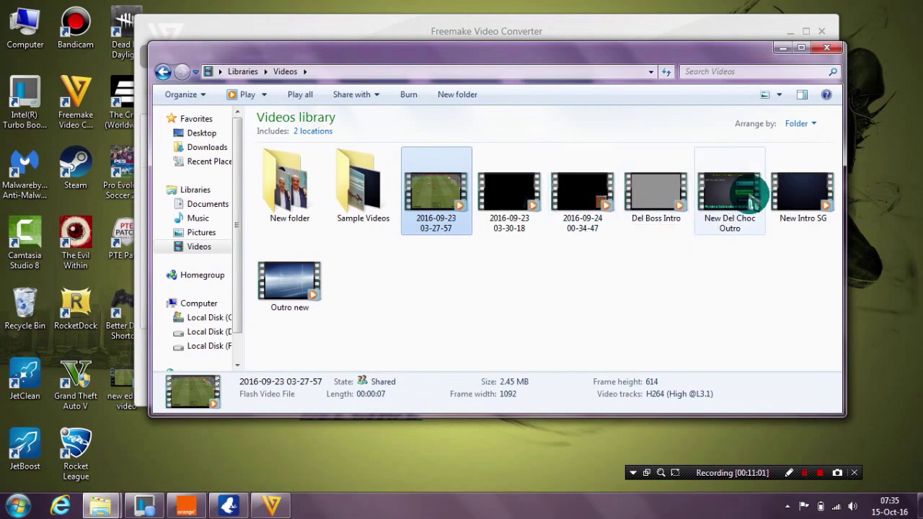
{"action": "left_click", "coordinate": [793, 199]}
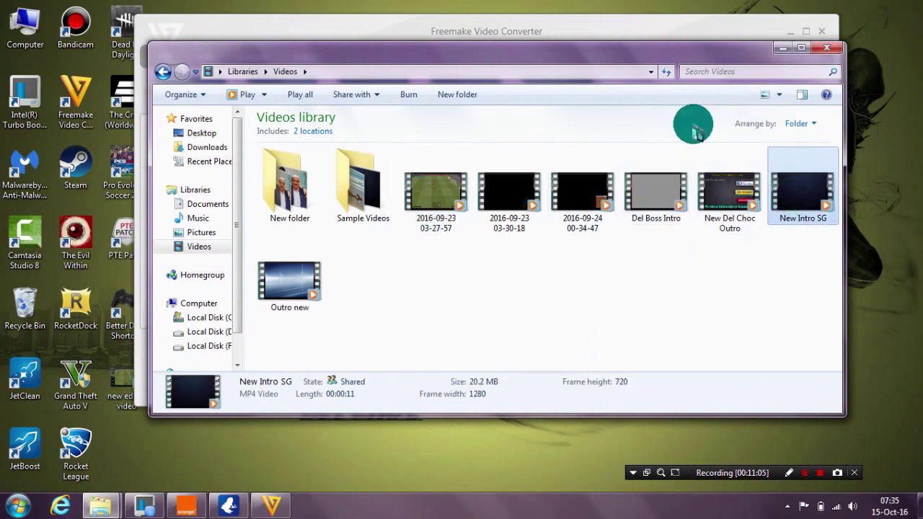
{"action": "left_click", "coordinate": [718, 202]}
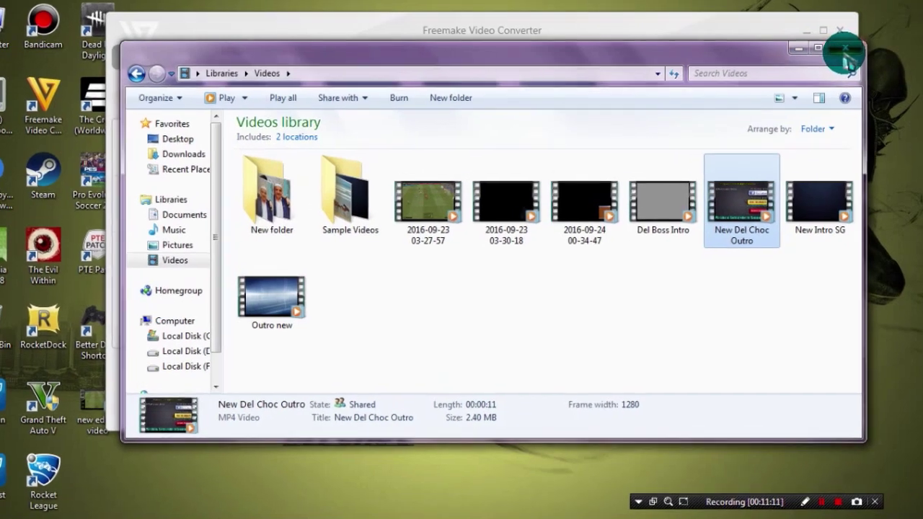
{"action": "left_click", "coordinate": [827, 47]}
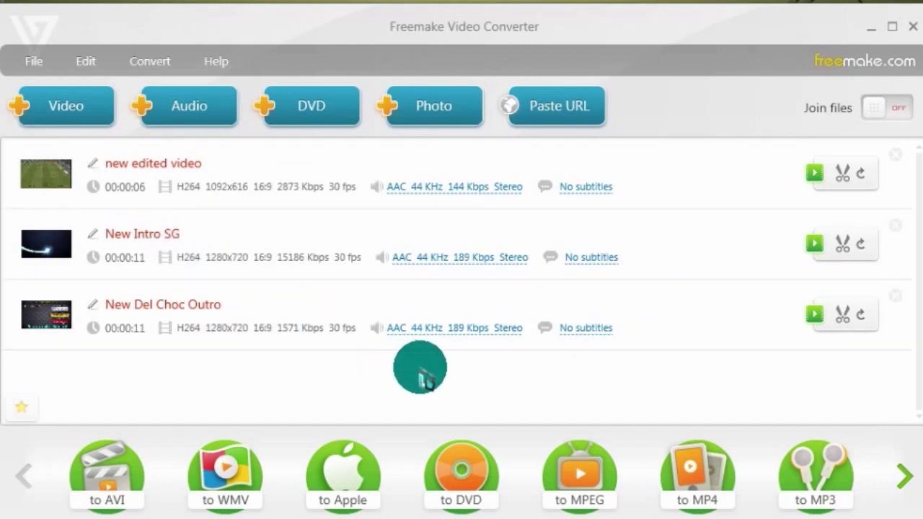
Step: Move the New Intro SG clip to first place in the list, above new edited video
{"action": "left_click", "coordinate": [287, 245]}
{"action": "left_click_drag", "start_coordinate": [274, 237], "coordinate": [280, 153]}
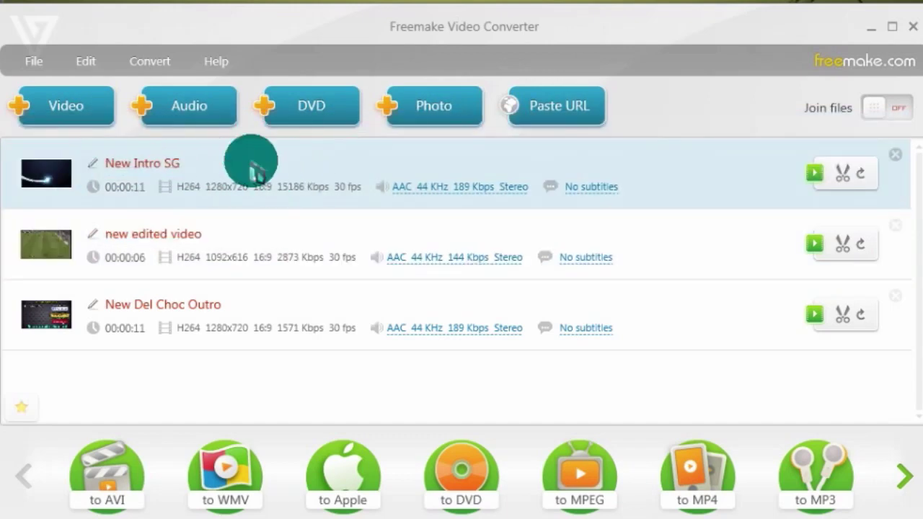
{"action": "left_click", "coordinate": [259, 247]}
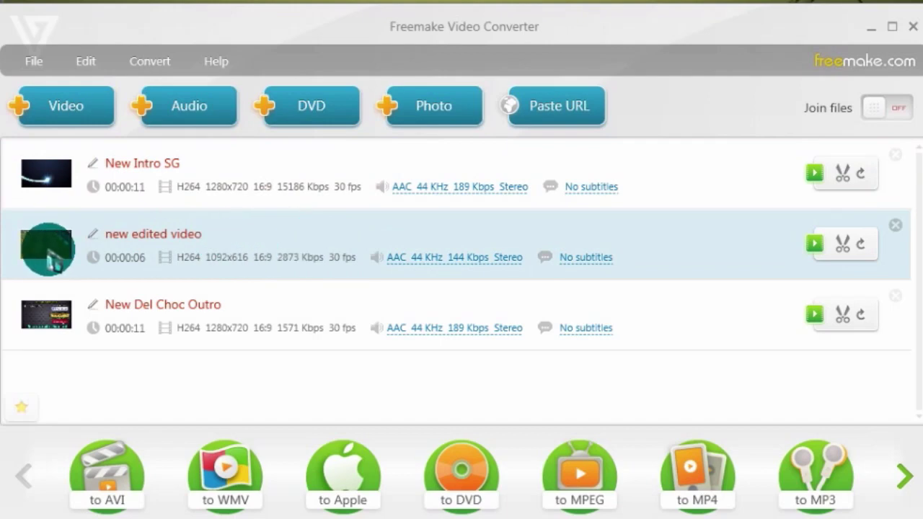
{"action": "left_click", "coordinate": [287, 316]}
{"action": "left_click_drag", "start_coordinate": [329, 313], "coordinate": [317, 227]}
{"action": "left_click_drag", "start_coordinate": [318, 238], "coordinate": [355, 324]}
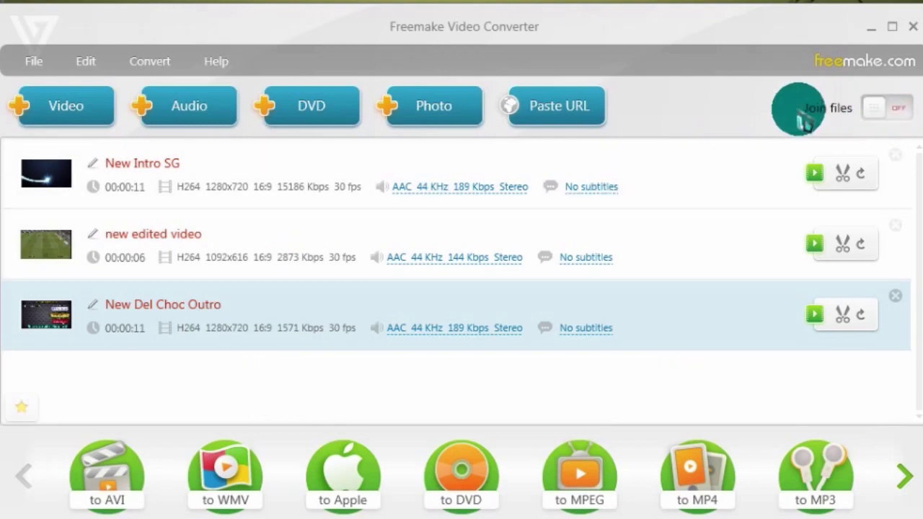
Step: Turn on joining of the three files and apply the Fade transition between them
{"action": "left_click", "coordinate": [882, 109]}
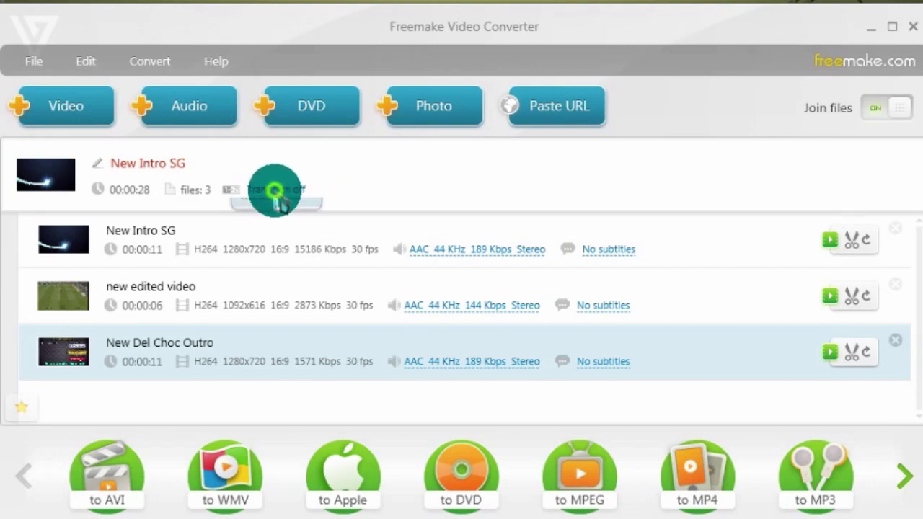
{"action": "left_click", "coordinate": [277, 189]}
{"action": "left_click", "coordinate": [267, 213]}
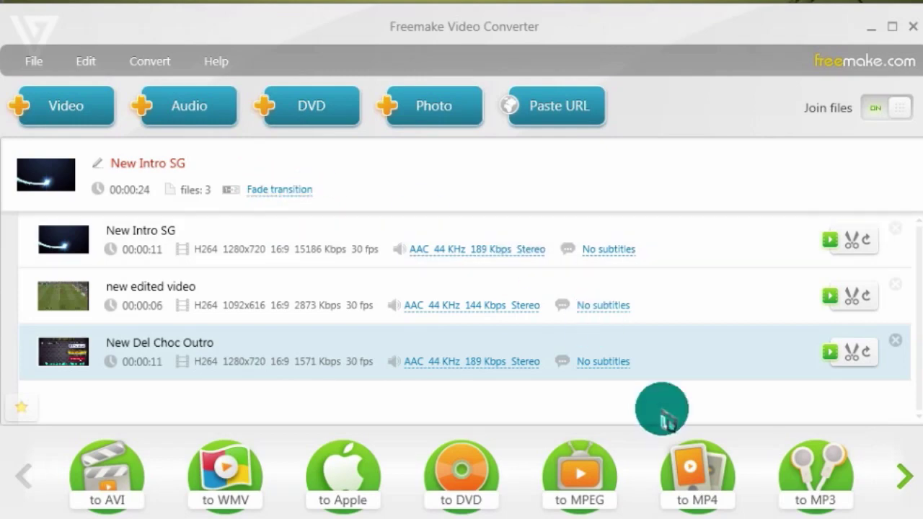
Step: Choose MP4 output for the joined video, name the Desktop file "final test video.mp4", and start the conversion
{"action": "left_click", "coordinate": [703, 479]}
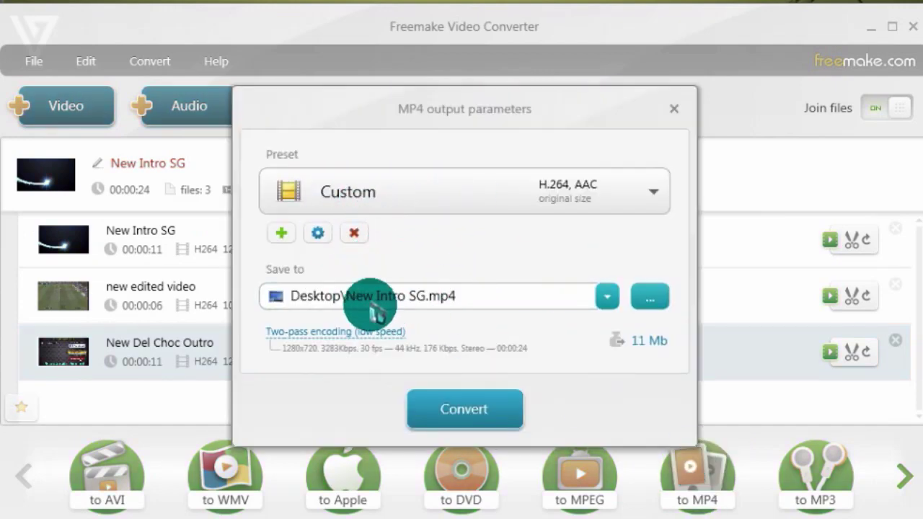
{"action": "left_click", "coordinate": [349, 297]}
{"action": "left_click_drag", "start_coordinate": [349, 296], "coordinate": [541, 303]}
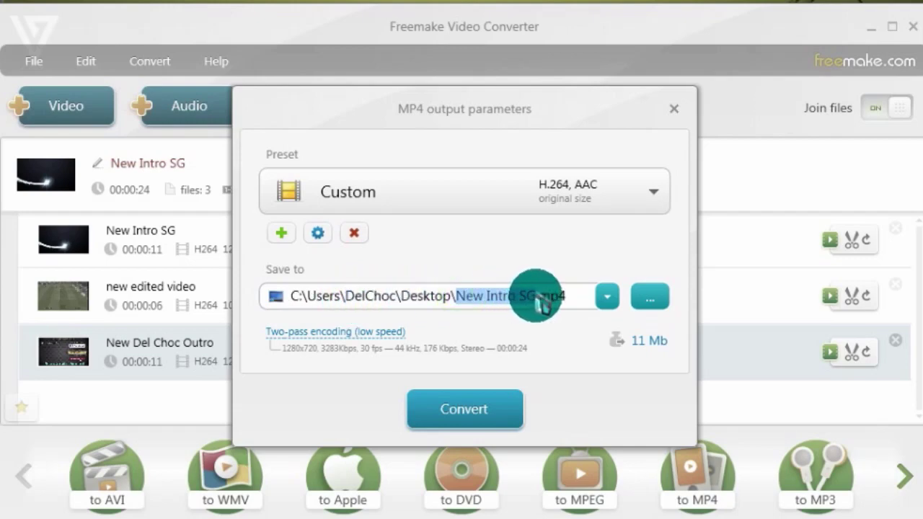
{"action": "key", "text": "BackSpace"}
{"action": "type", "text": "final"}
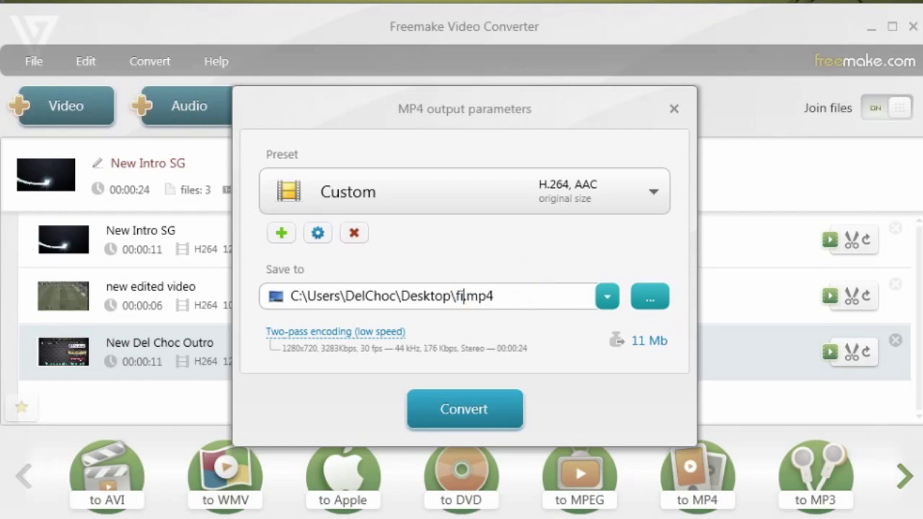
{"action": "type", "text": " test v"}
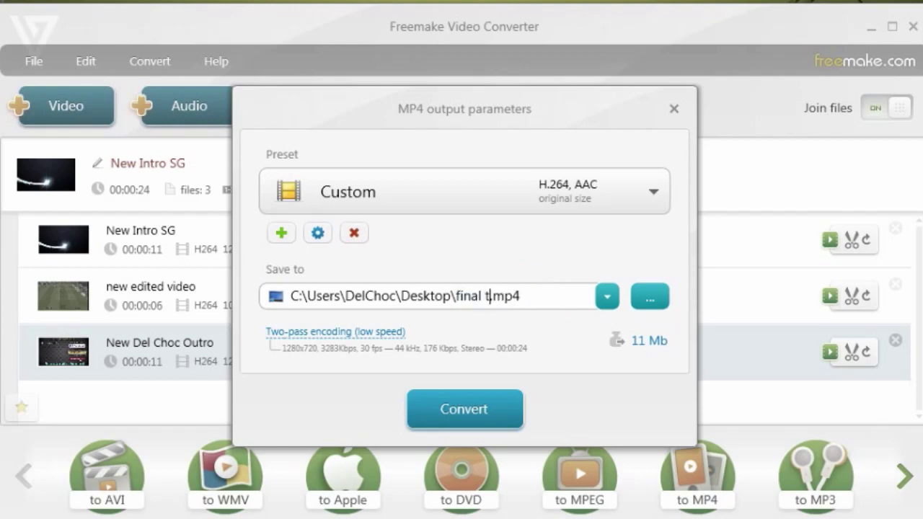
{"action": "type", "text": "ideo"}
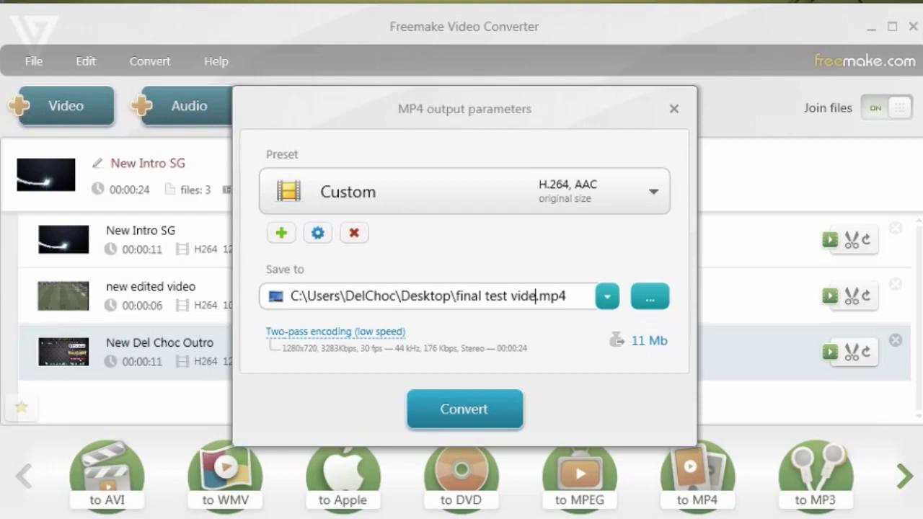
{"action": "left_click", "coordinate": [362, 277]}
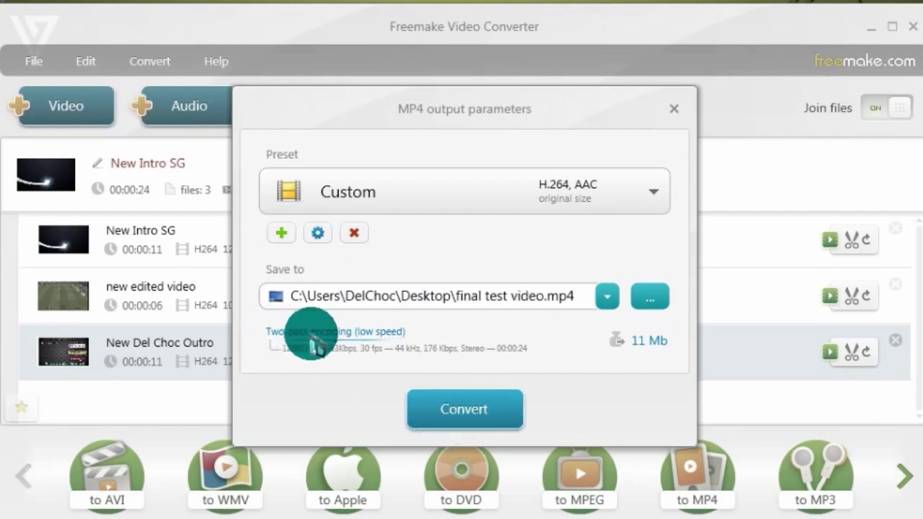
{"action": "left_click", "coordinate": [456, 403]}
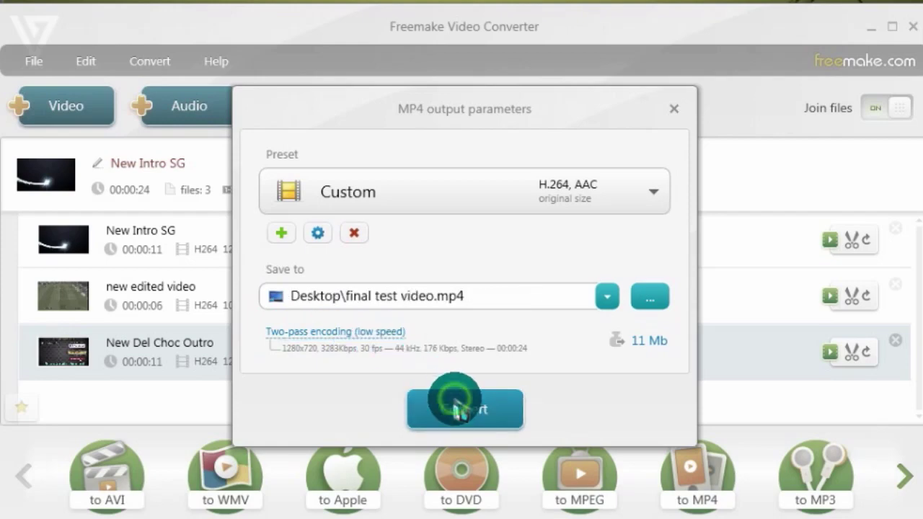